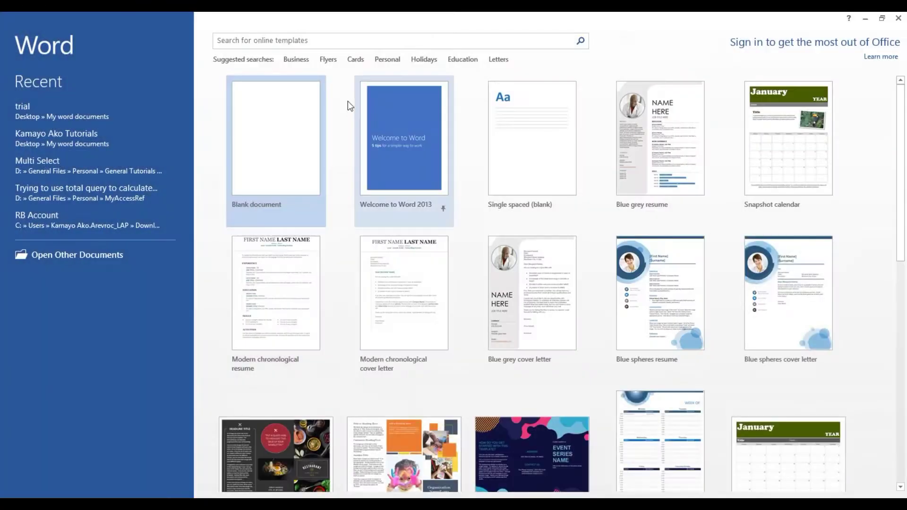
Start a new blank document from the Word start screen
left_click(296, 136)
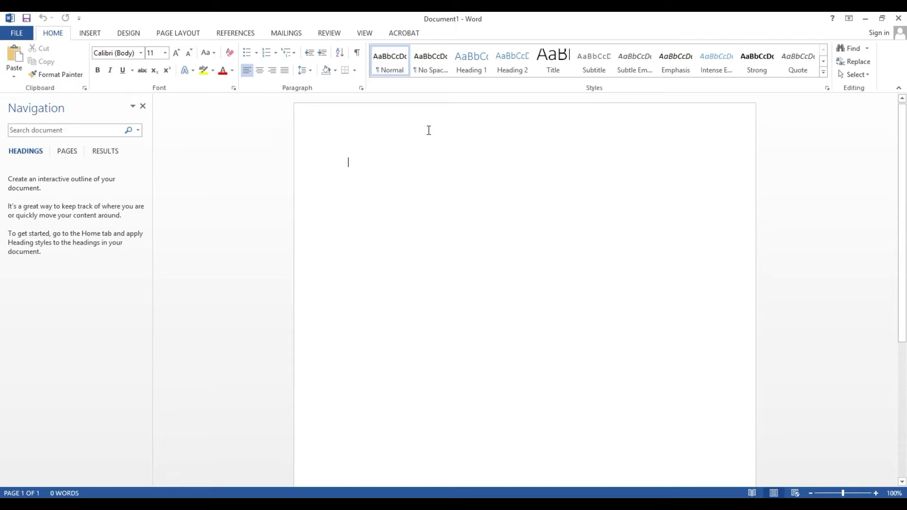
Set the page to A4 paper size in landscape orientation via Page Layout
left_click(178, 33)
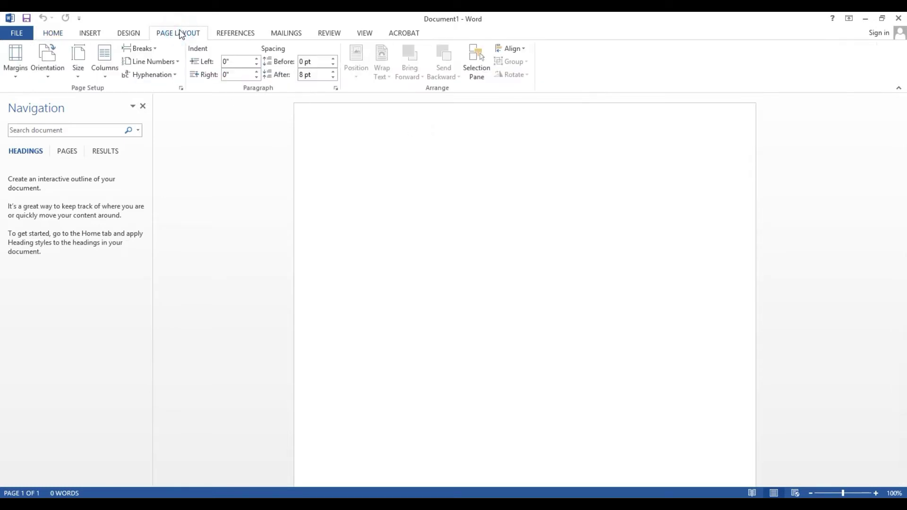
left_click(81, 79)
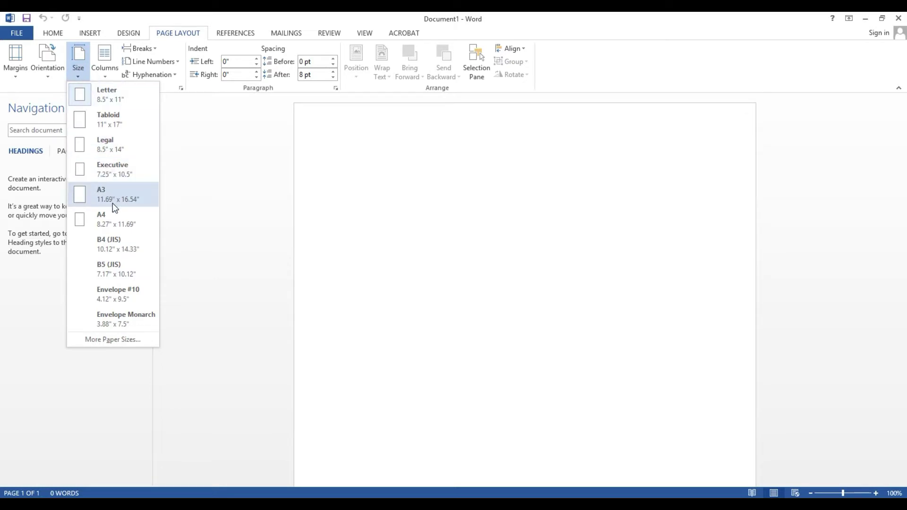
left_click(116, 223)
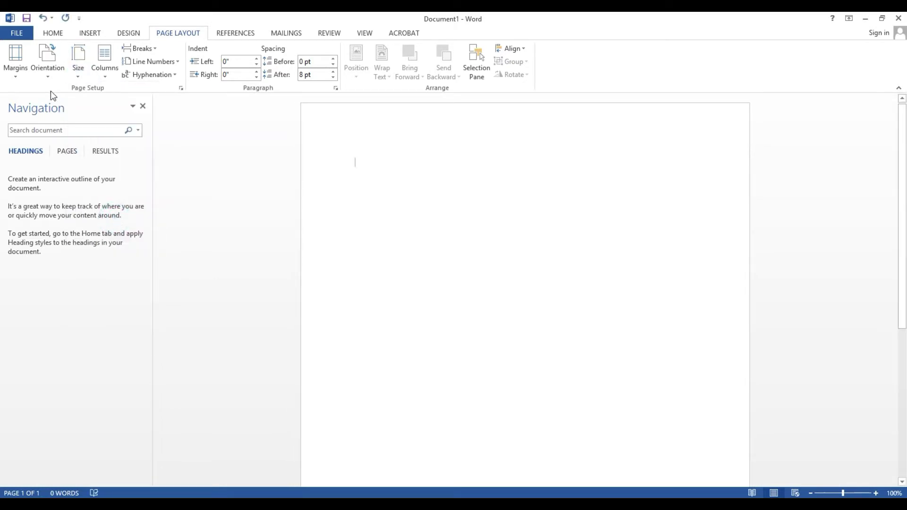
left_click(54, 74)
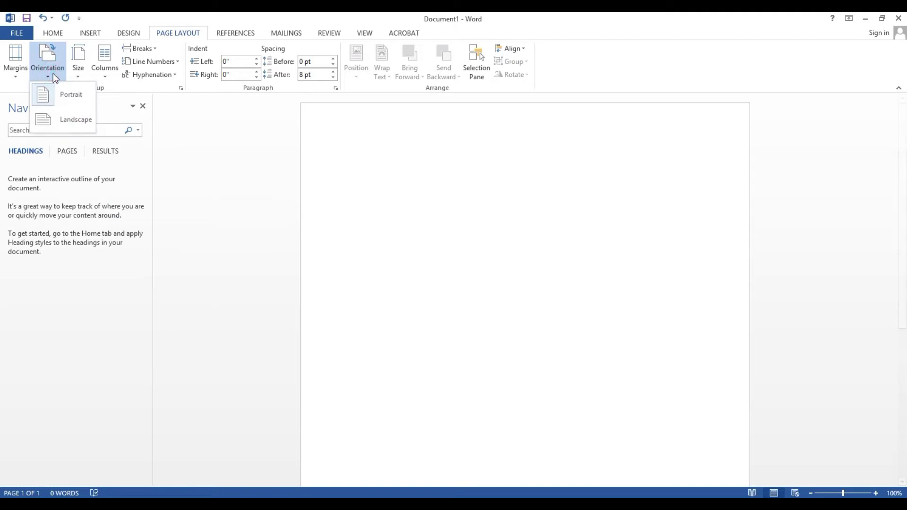
left_click(67, 119)
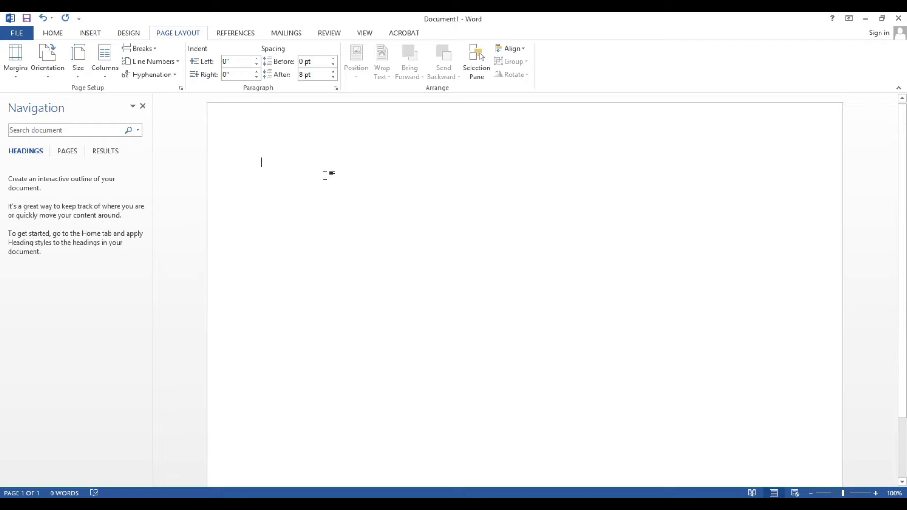
left_click(92, 34)
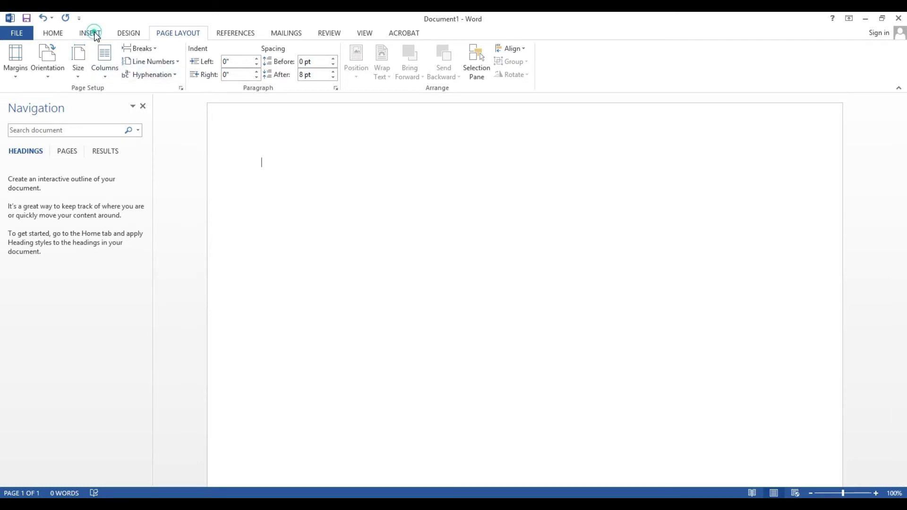
left_click(170, 68)
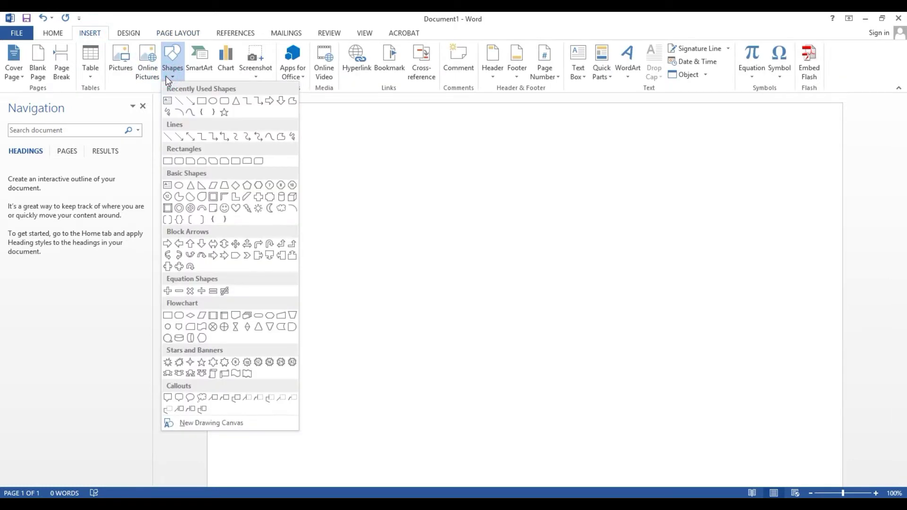
left_click(169, 161)
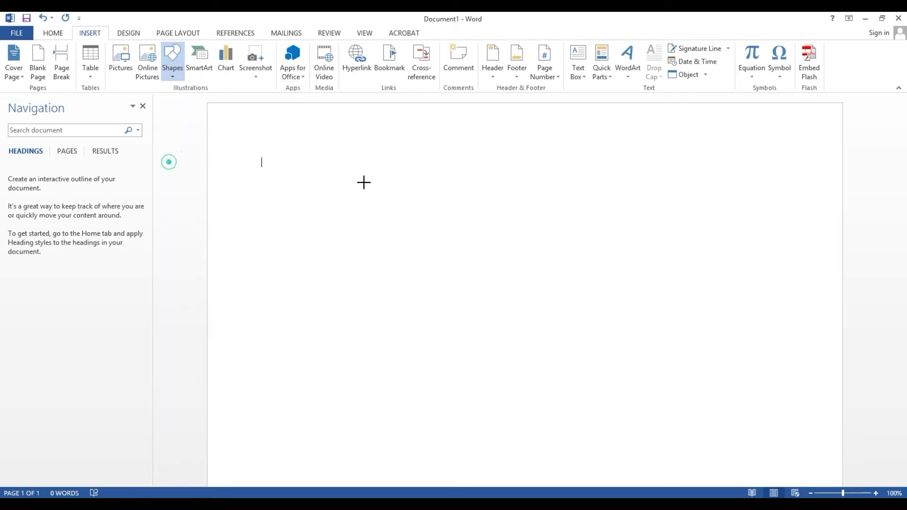
left_click_drag(403, 183, 497, 231)
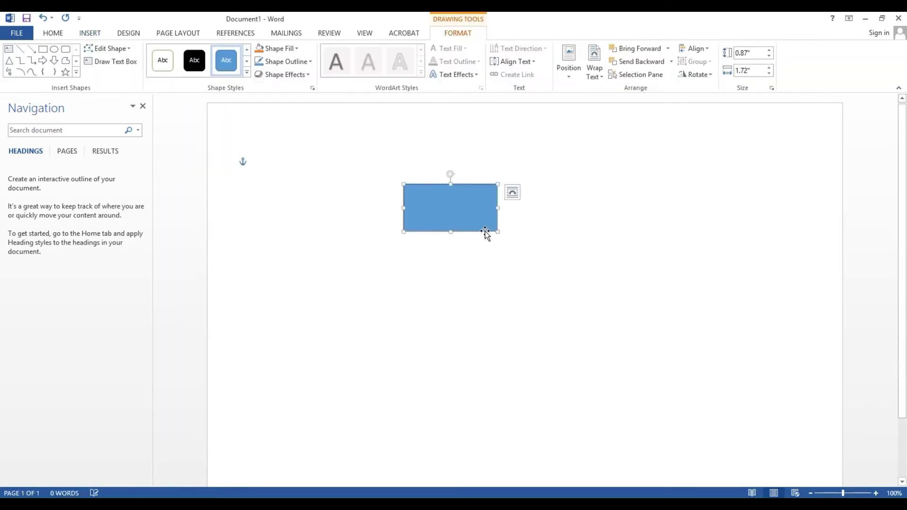
key("ctrl+v")
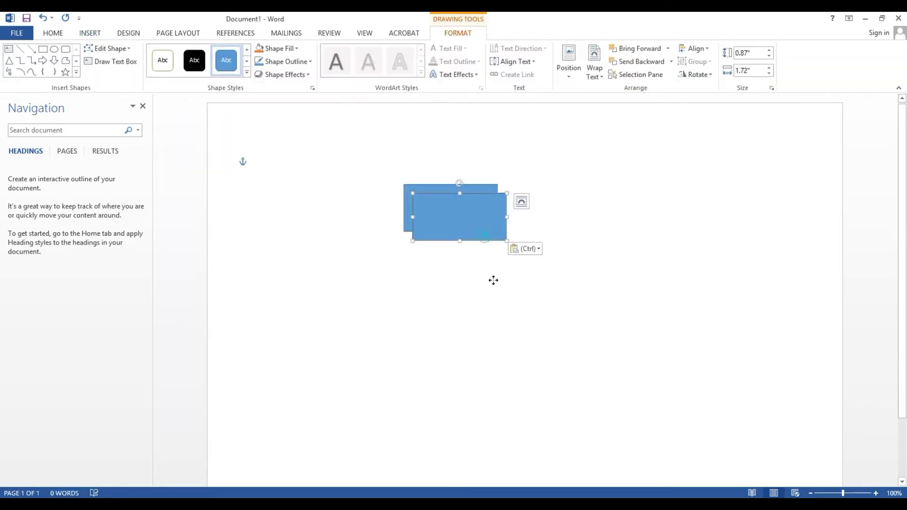
mouse_move(486, 235)
left_mouse_down()
mouse_move(478, 345)
mouse_move(300, 315)
mouse_move(630, 308)
mouse_move(631, 318)
left_mouse_up()
key("ctrl+v")
key("ctrl+v")
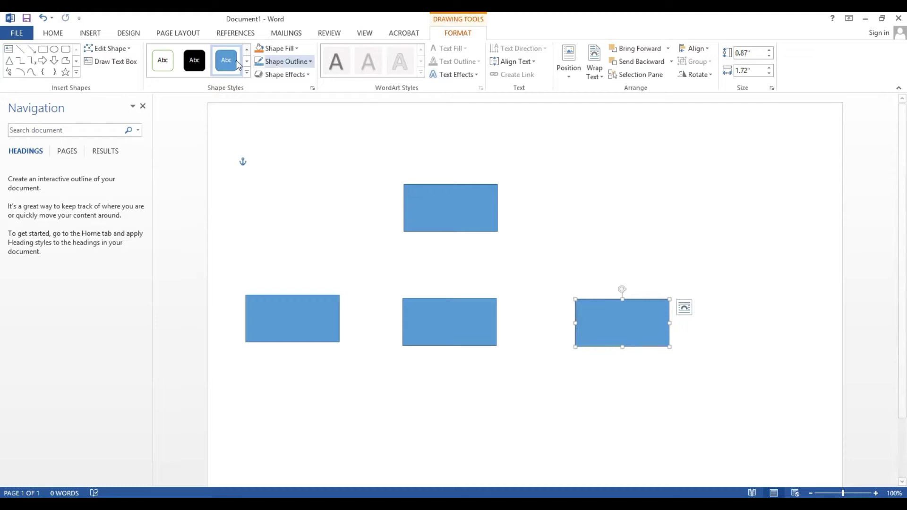
left_click(91, 32)
left_click(172, 64)
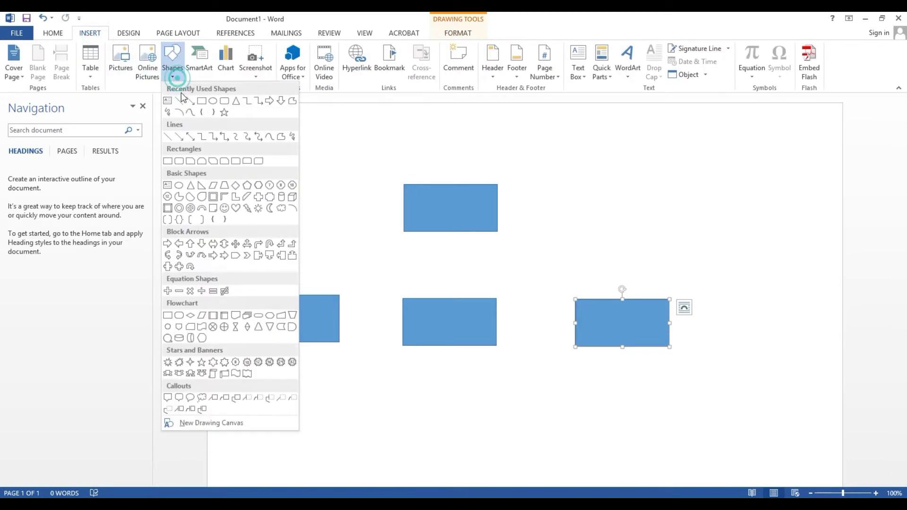
left_click(180, 102)
left_click_drag(453, 232, 454, 298)
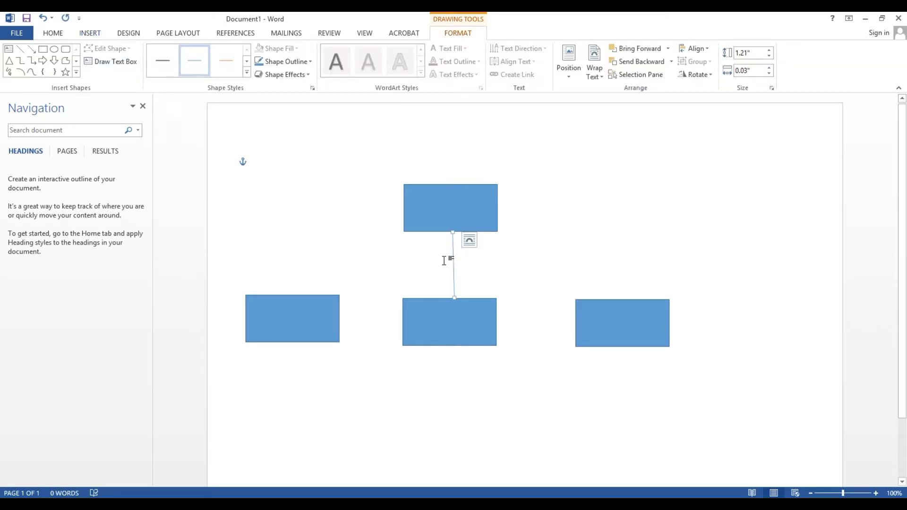
left_click(440, 188)
key("Delete")
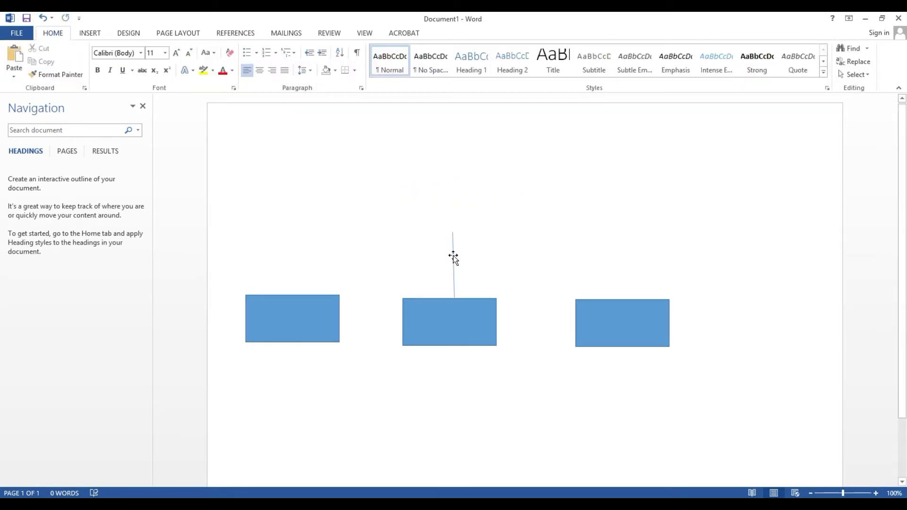
left_click(446, 303)
key("Delete")
left_click(608, 304)
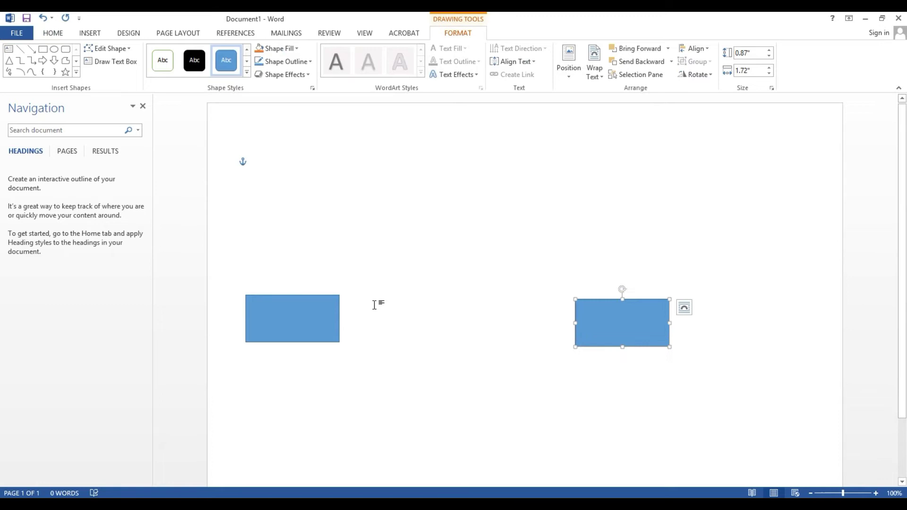
key("Delete")
left_click(318, 303)
key("Delete")
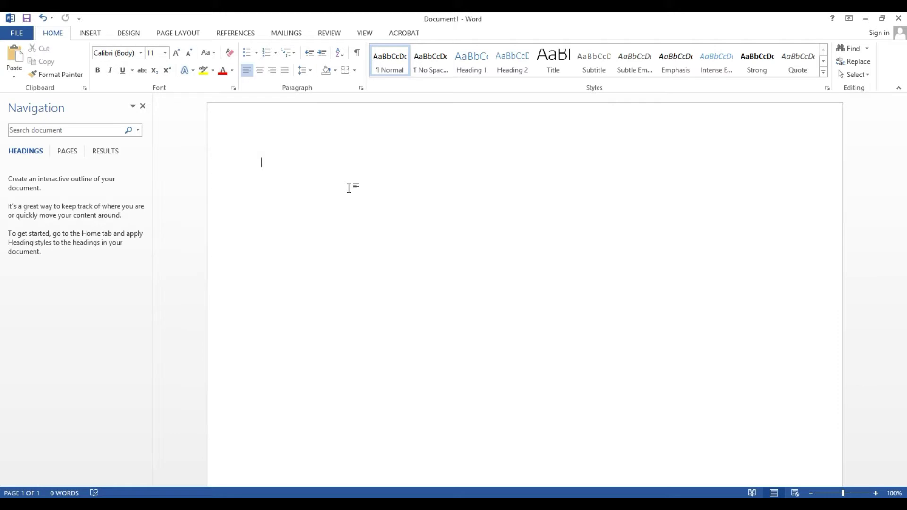
Insert a blue WordArt text box for the title from the Insert gallery
left_click(93, 34)
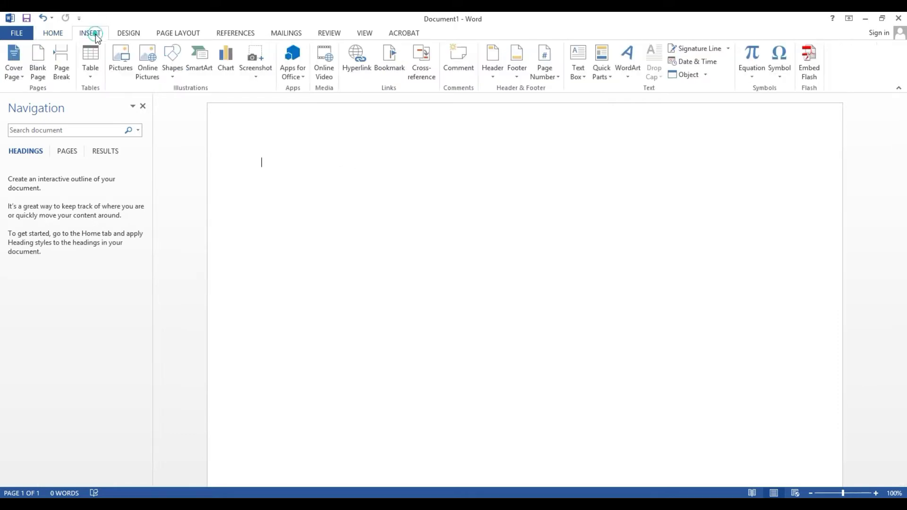
left_click(626, 55)
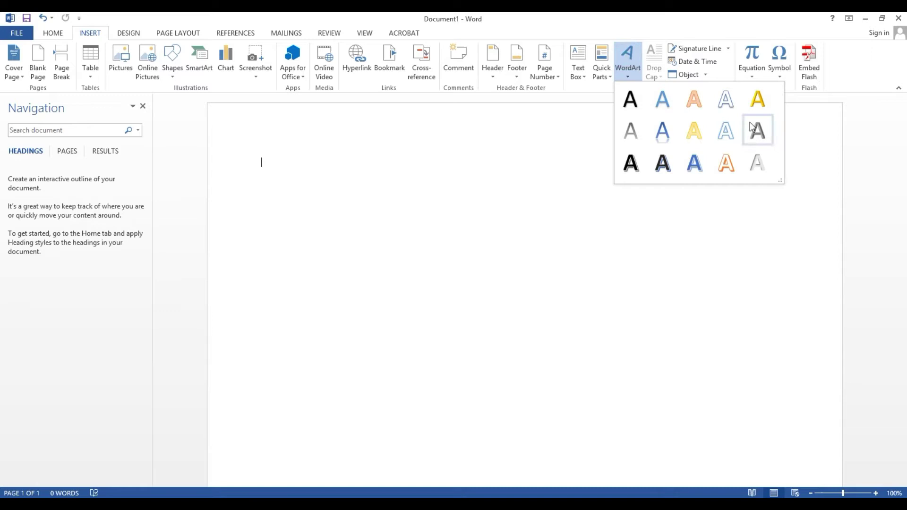
left_click(664, 99)
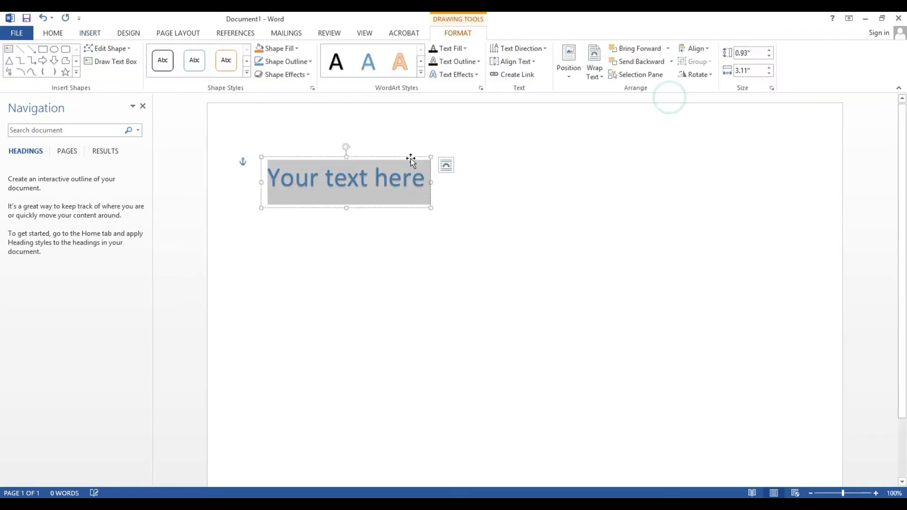
type("O")
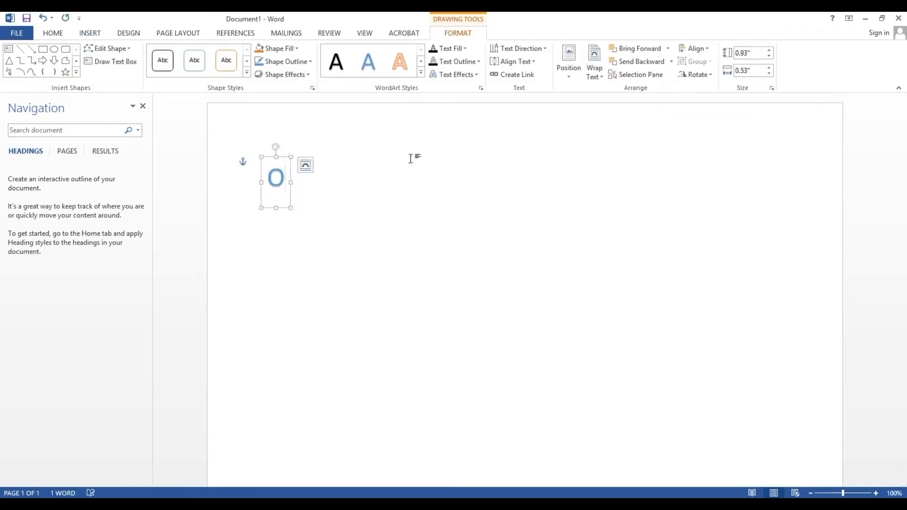
type("RGANIZ")
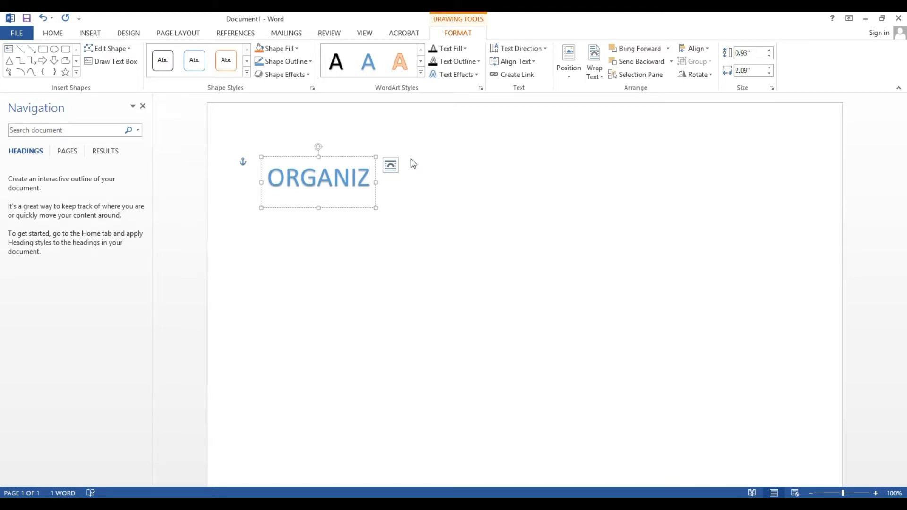
type("ATION CHART")
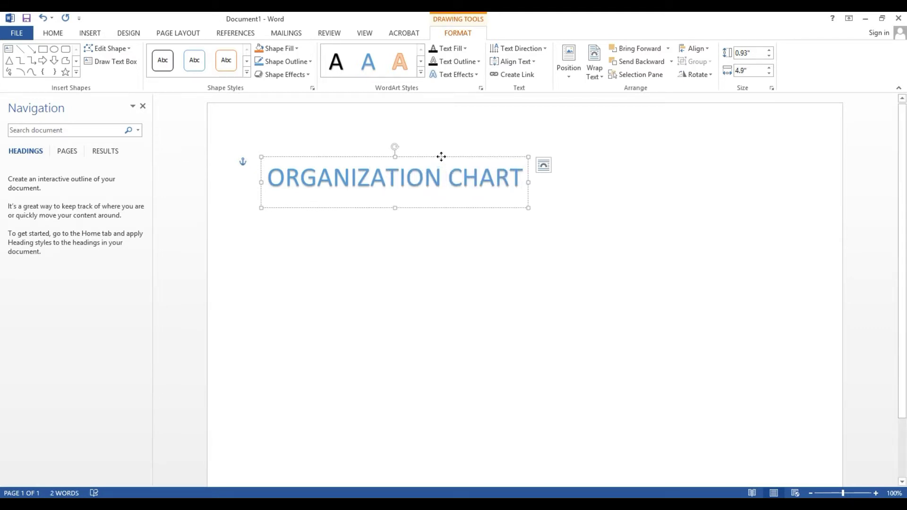
Position the ORGANIZATION CHART title centred near the top of the page
mouse_move(440, 156)
left_mouse_down()
mouse_move(542, 124)
mouse_move(579, 124)
mouse_move(579, 133)
mouse_move(588, 121)
left_mouse_up()
left_click(617, 217)
left_click(577, 147)
left_click(490, 247)
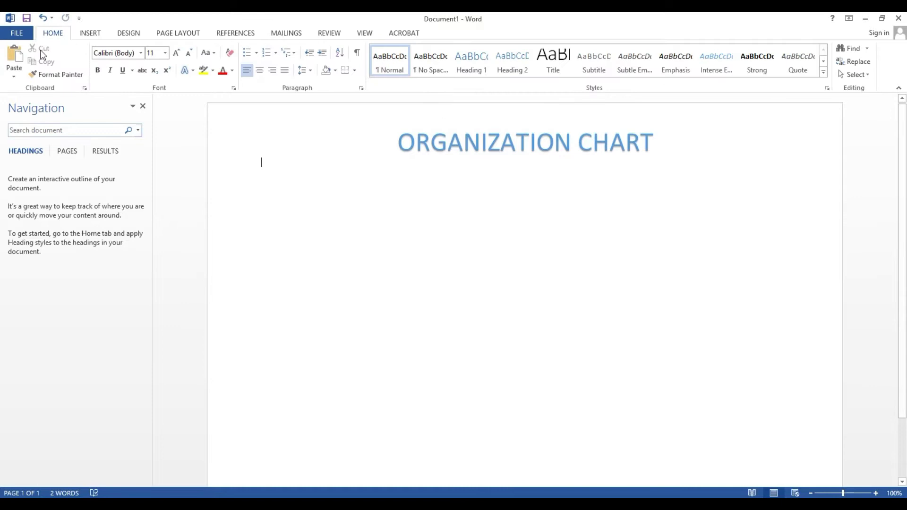
left_click(98, 34)
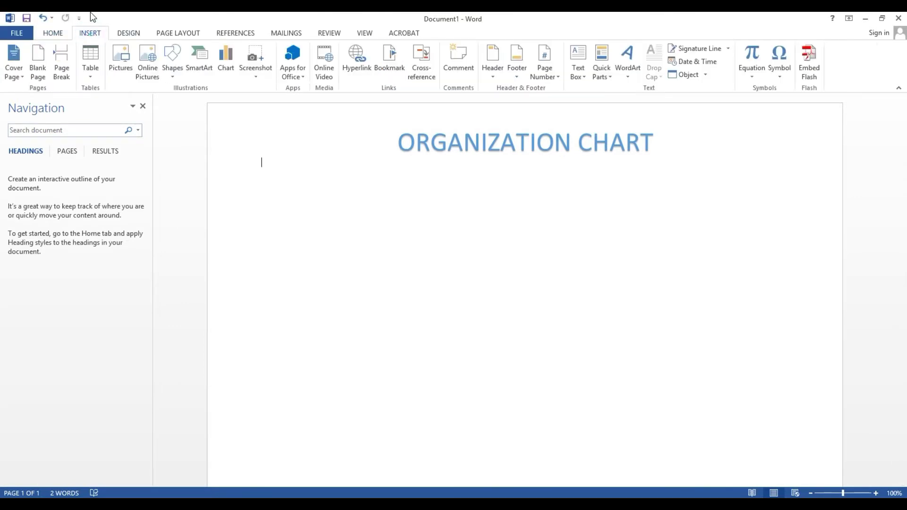
Browse the SmartArt categories (List, Process, Cycle, Hierarchy, Relationship, Pyramid, Picture) in the chooser
left_click(201, 63)
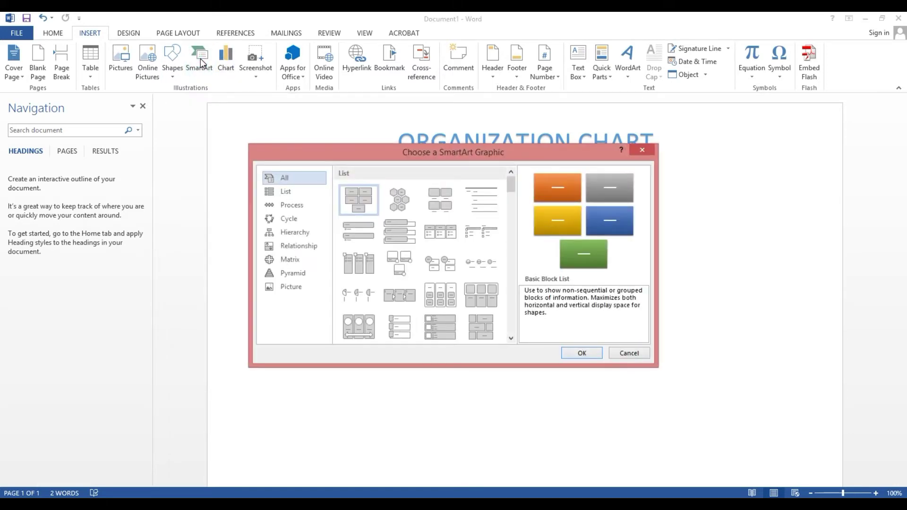
left_click(292, 194)
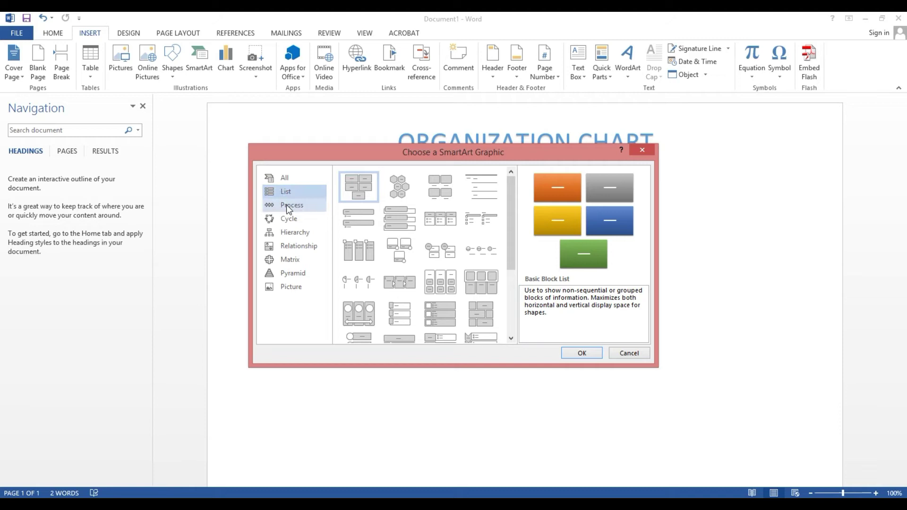
left_click(286, 205)
left_click(289, 222)
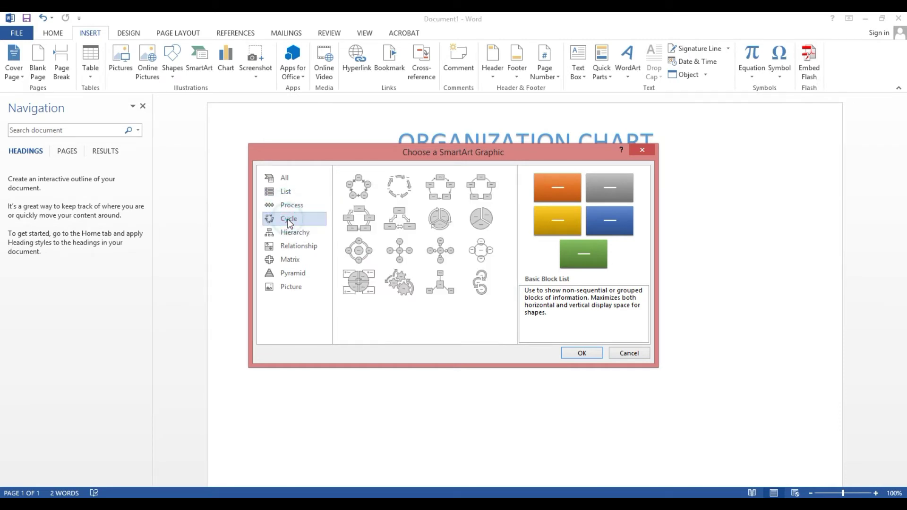
left_click(290, 236)
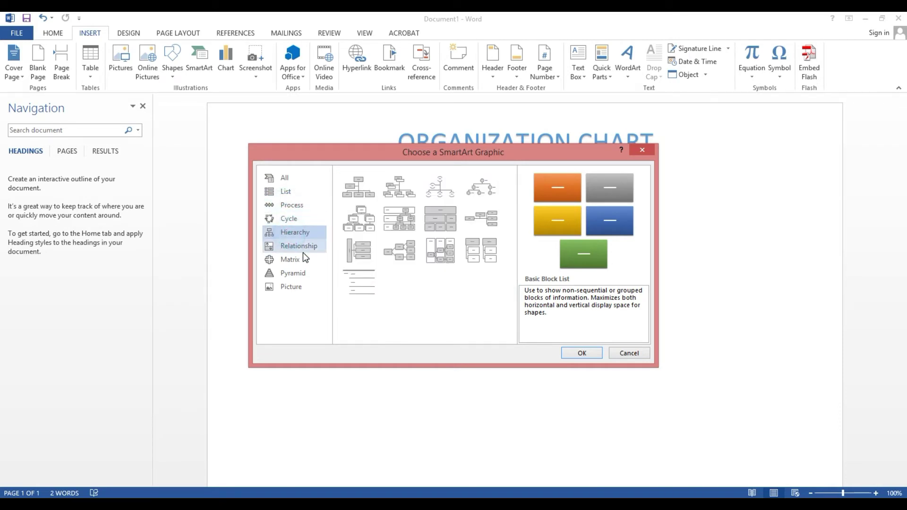
left_click(300, 246)
left_click(291, 263)
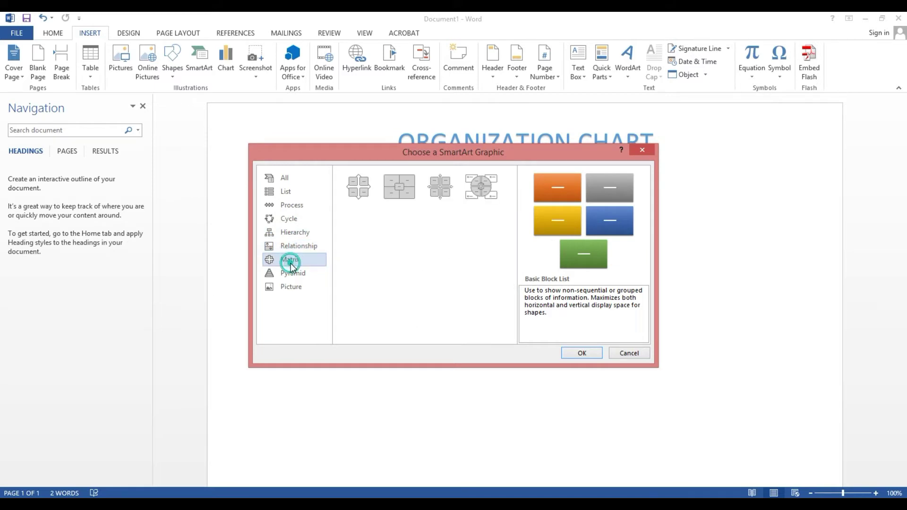
left_click(294, 275)
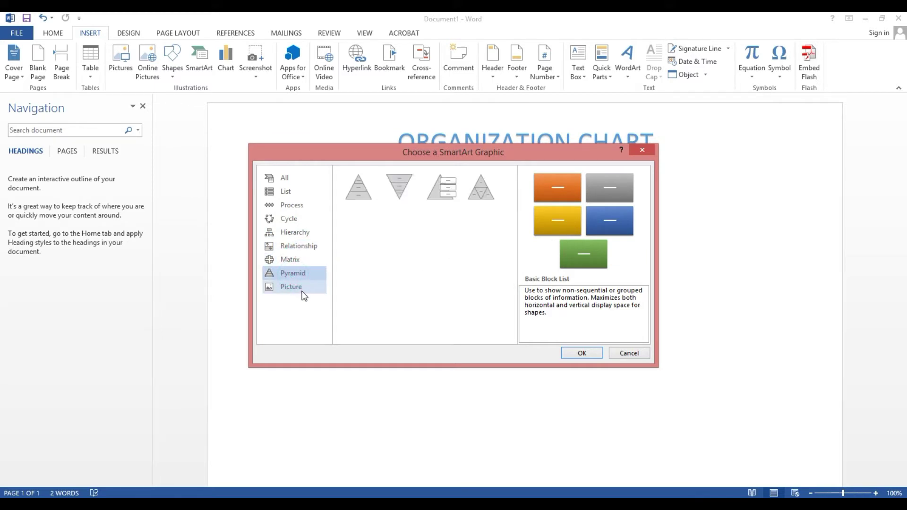
left_click(298, 289)
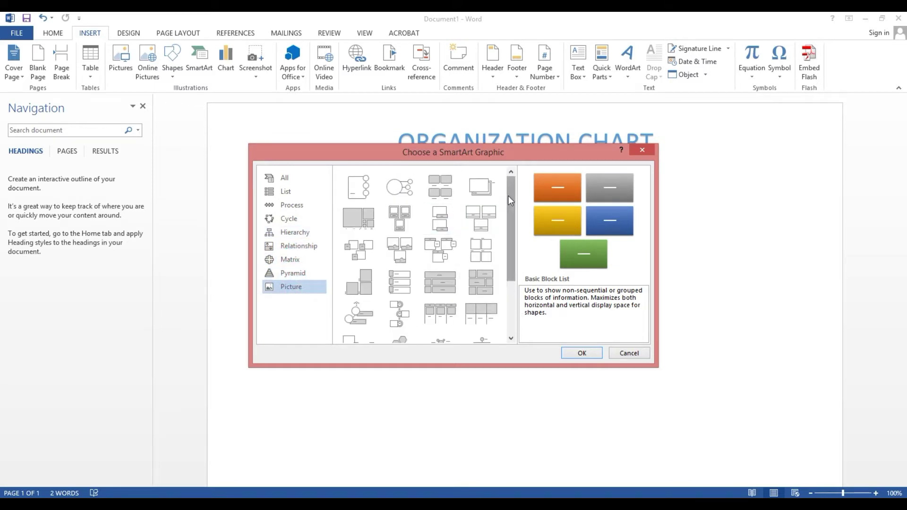
left_click_drag(511, 196, 513, 216)
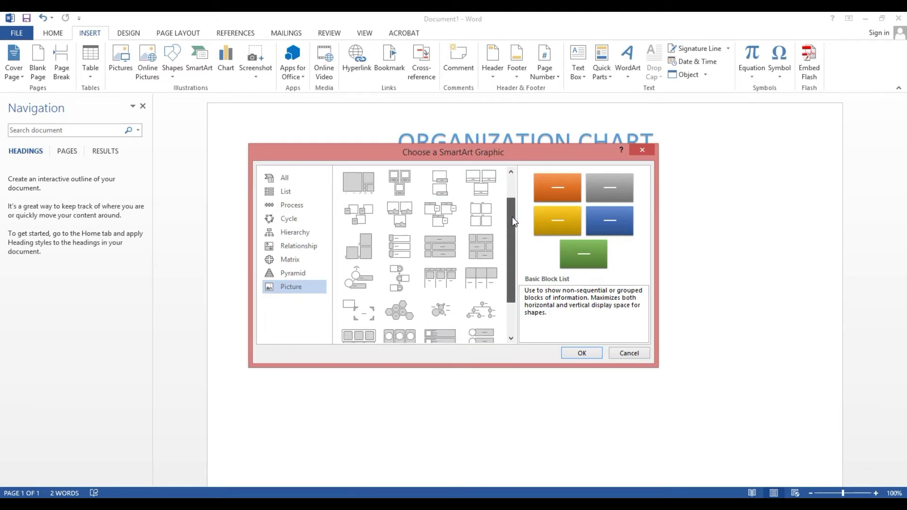
mouse_move(512, 217)
left_mouse_down()
mouse_move(516, 245)
mouse_move(511, 198)
left_mouse_up()
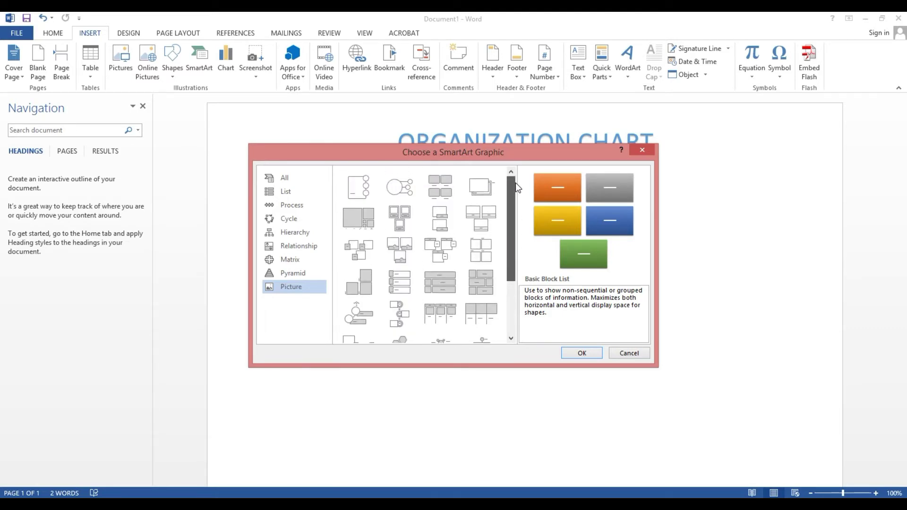
mouse_move(502, 156)
left_mouse_down()
mouse_move(518, 190)
mouse_move(523, 175)
left_mouse_up()
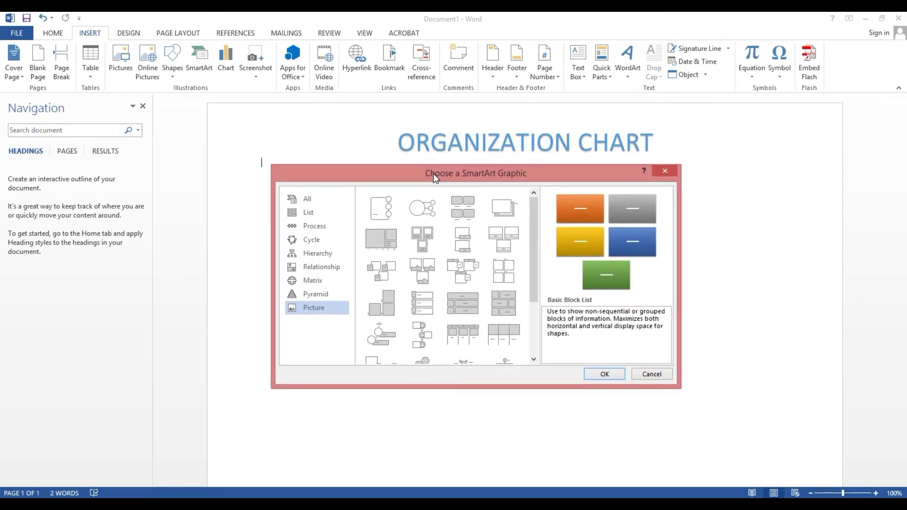
Insert the Hierarchy Organization Chart layout below the title
left_click(306, 257)
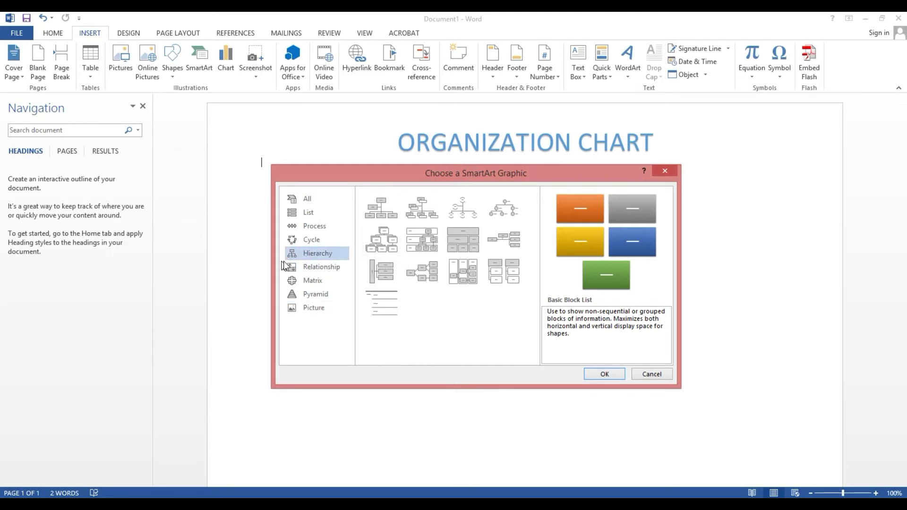
left_click(384, 243)
left_click(602, 376)
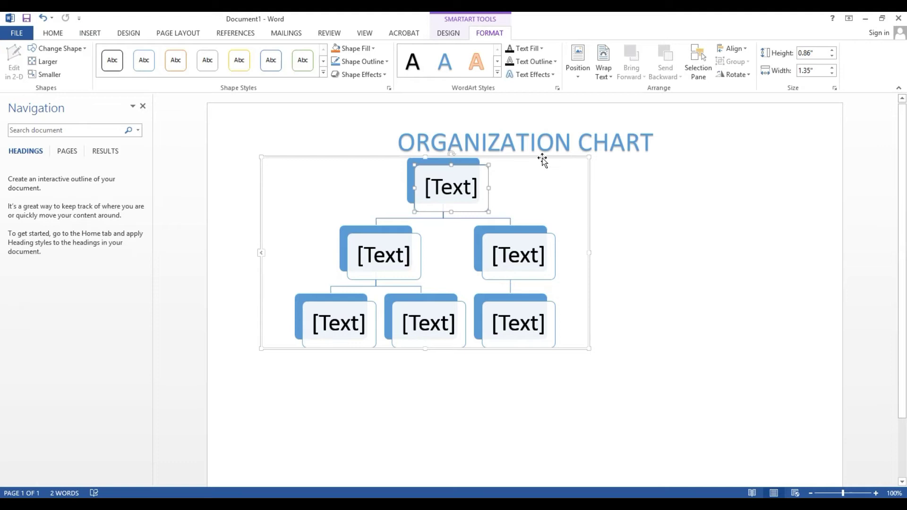
Label the top box BOARD and the second-row boxes Internal Audit and Corporate Office
left_click(618, 185)
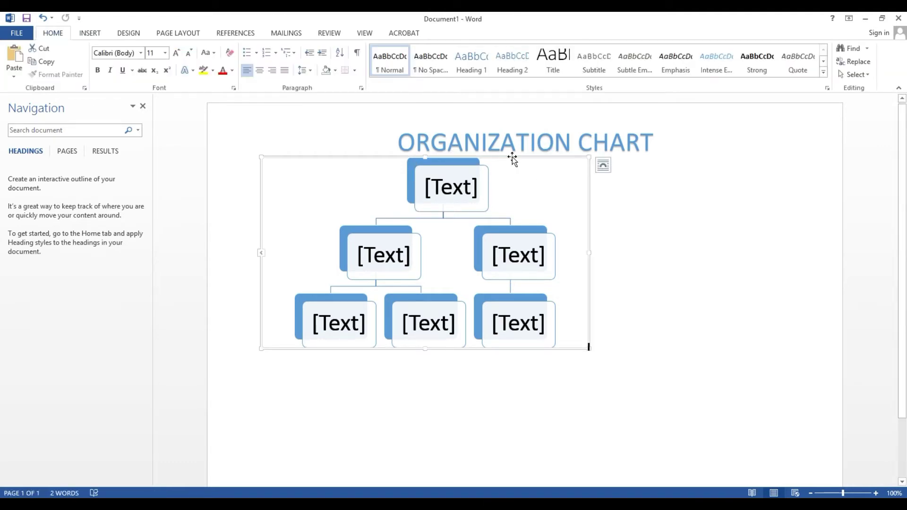
left_click(514, 187)
left_click(463, 187)
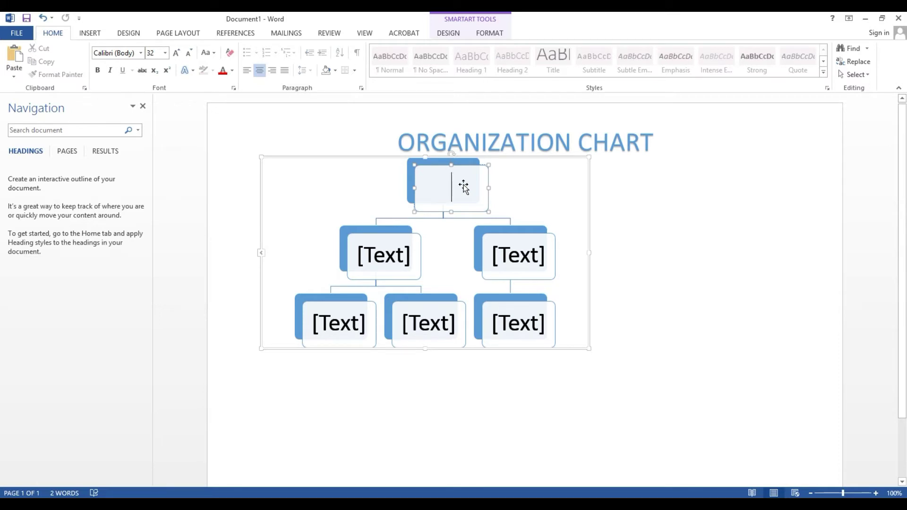
type("BOA")
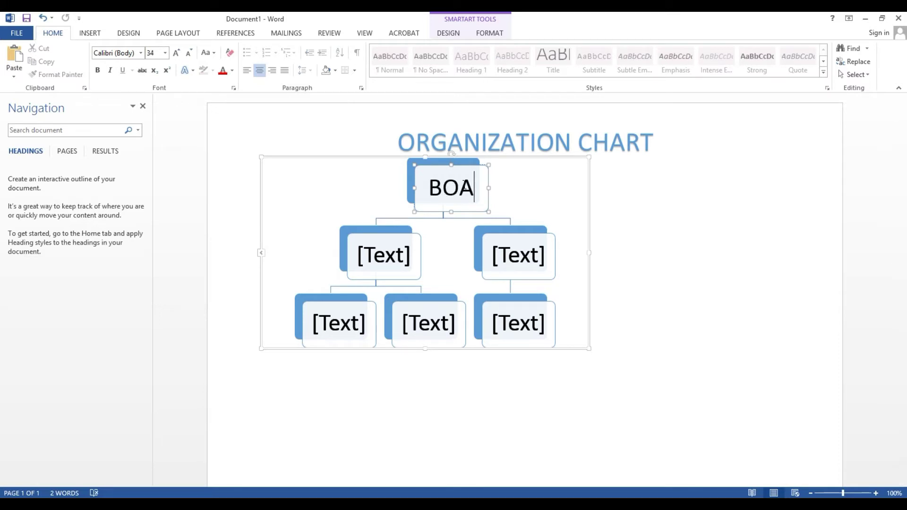
type("RD")
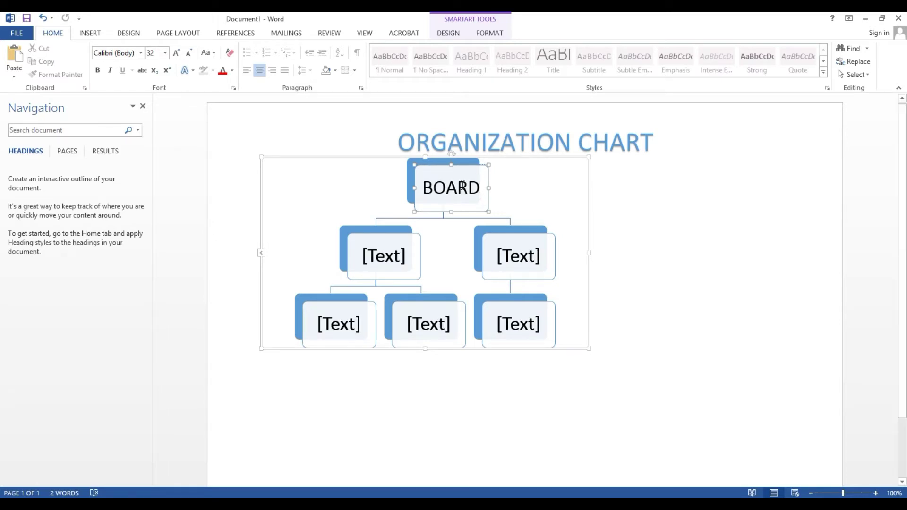
left_click(381, 255)
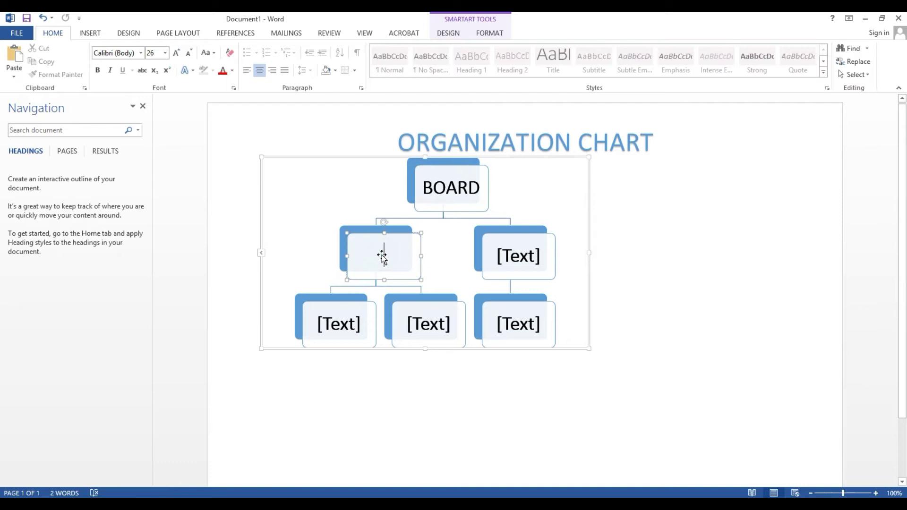
type("Inte")
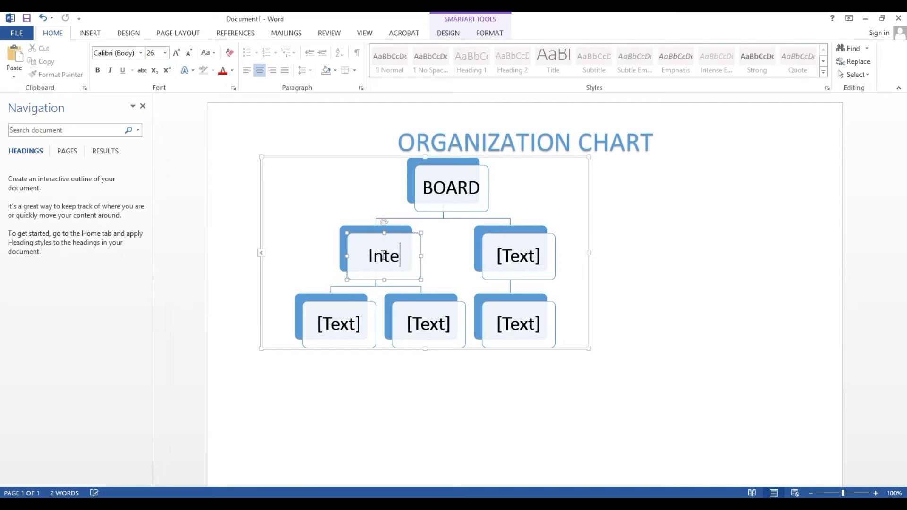
type("rnal")
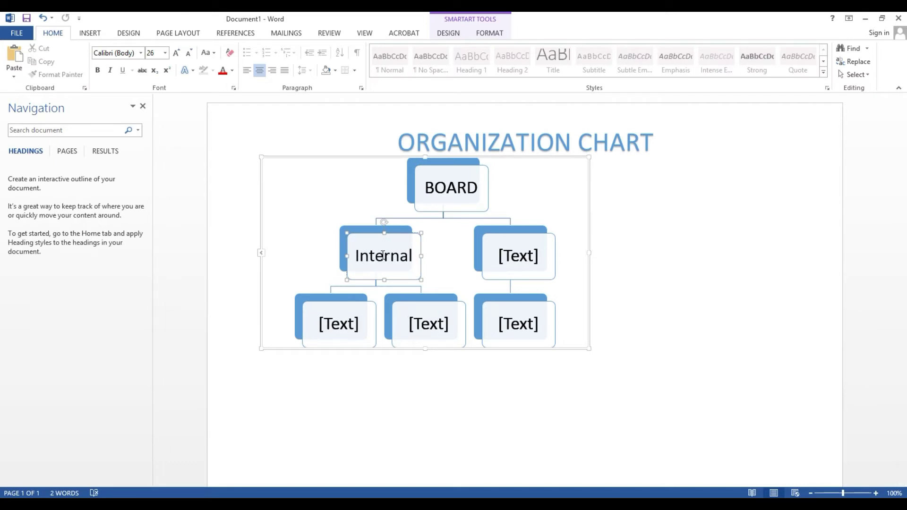
type(" A")
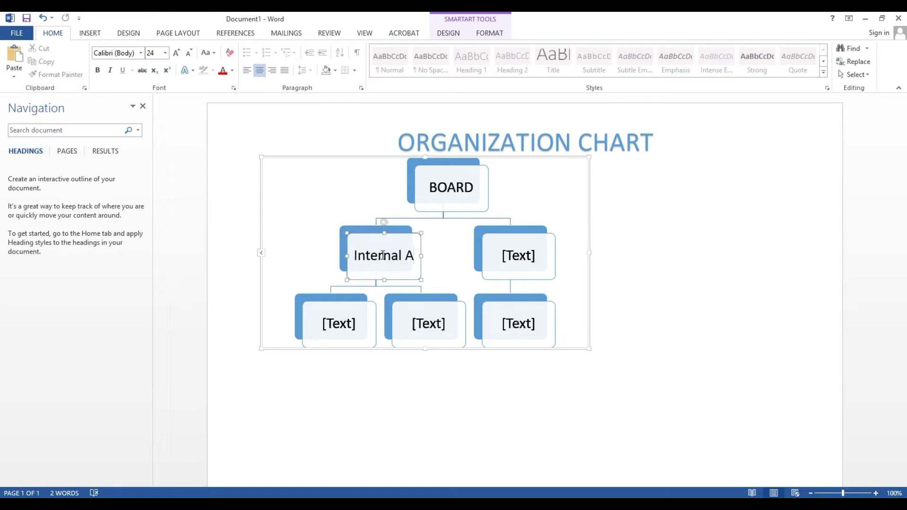
type("udit")
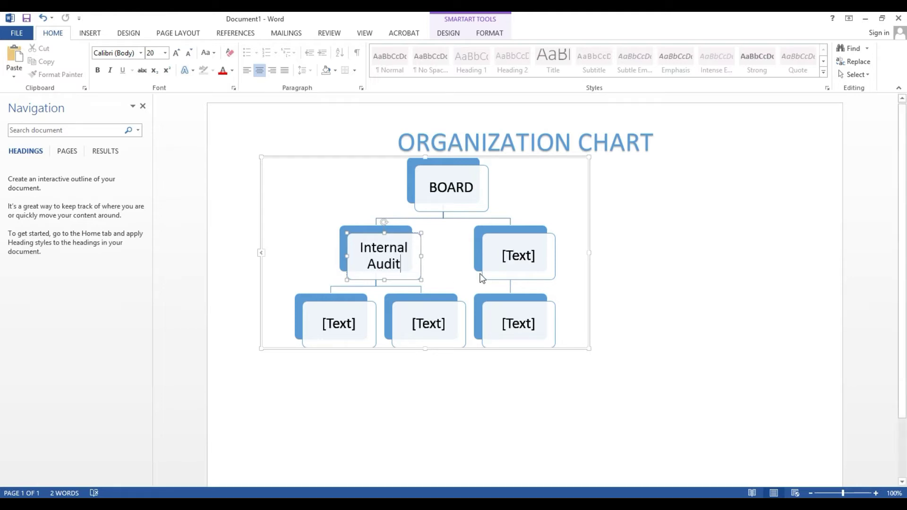
left_click(504, 261)
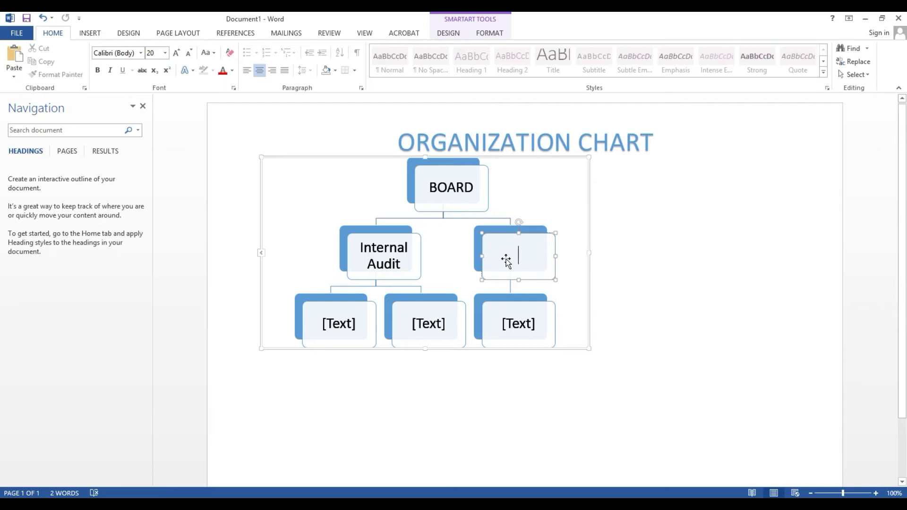
type("Cor")
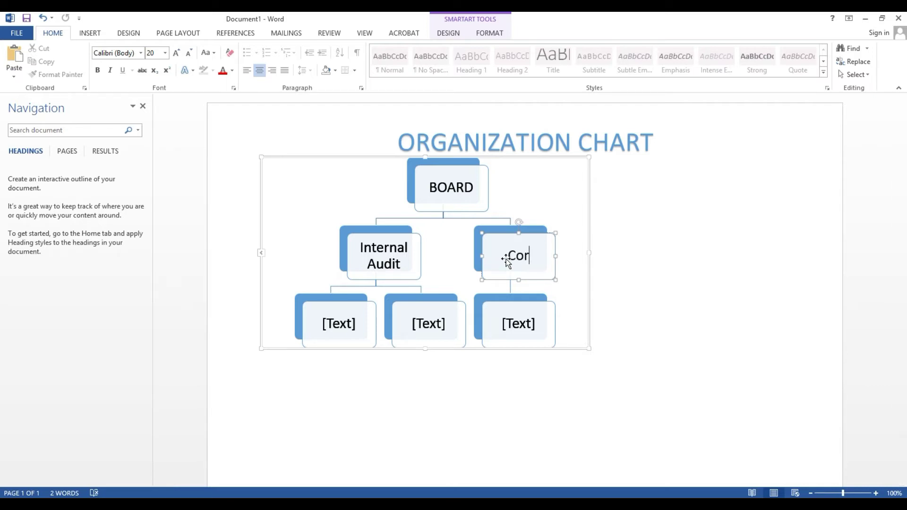
type("po")
type("rt")
key("BackSpace")
type("ate ")
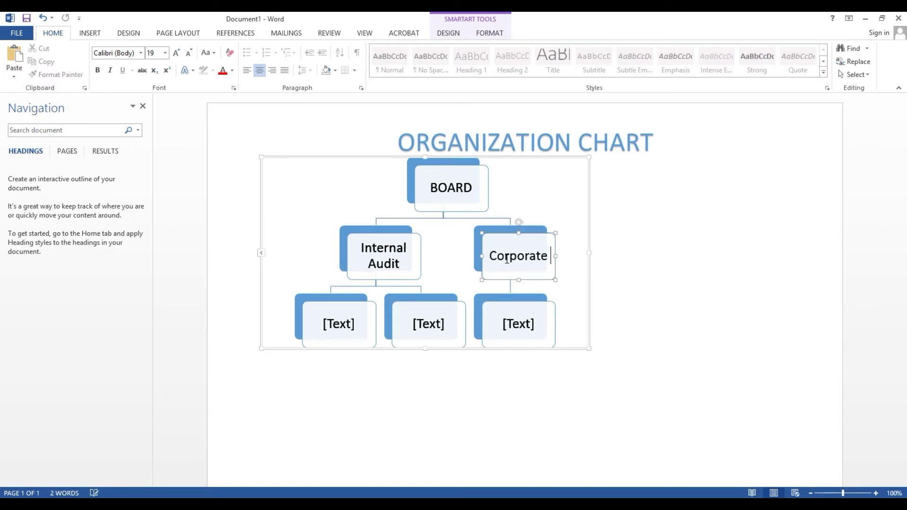
type("Offic")
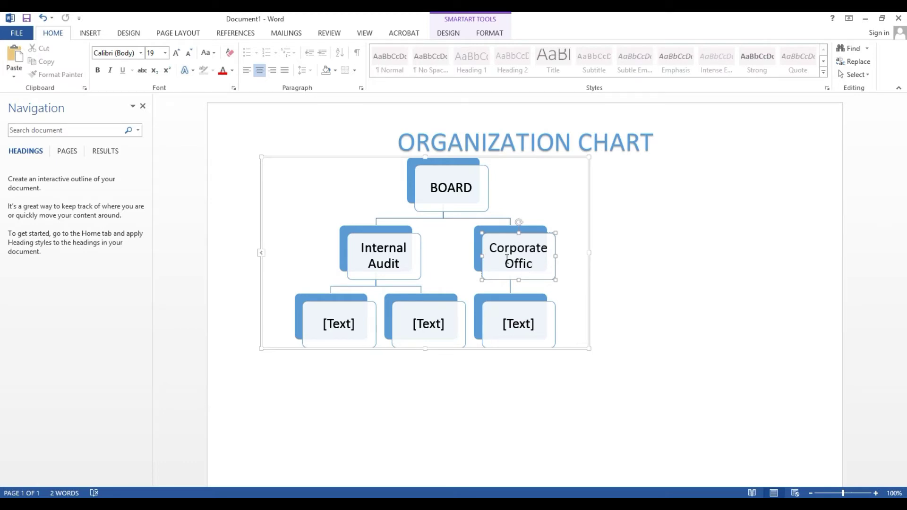
type("e")
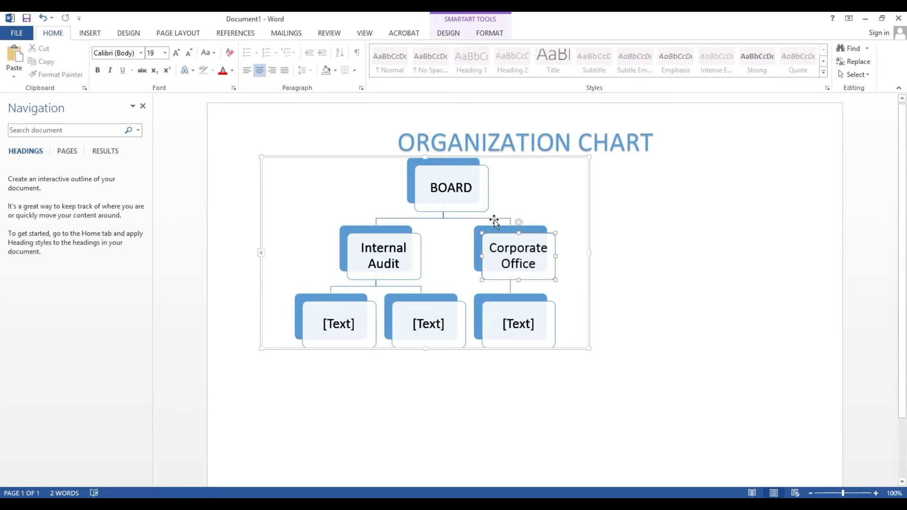
Add a new shape below the BOARD box in the org chart
left_click(459, 248)
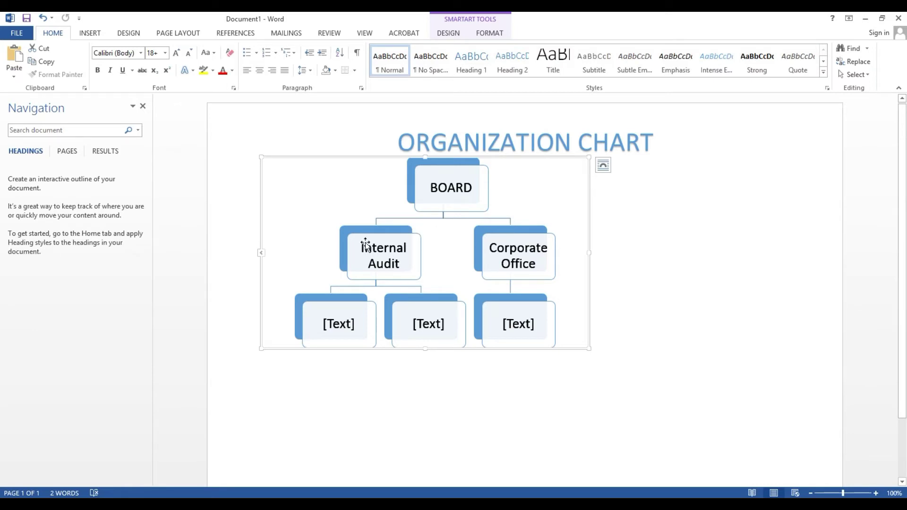
left_click(452, 211)
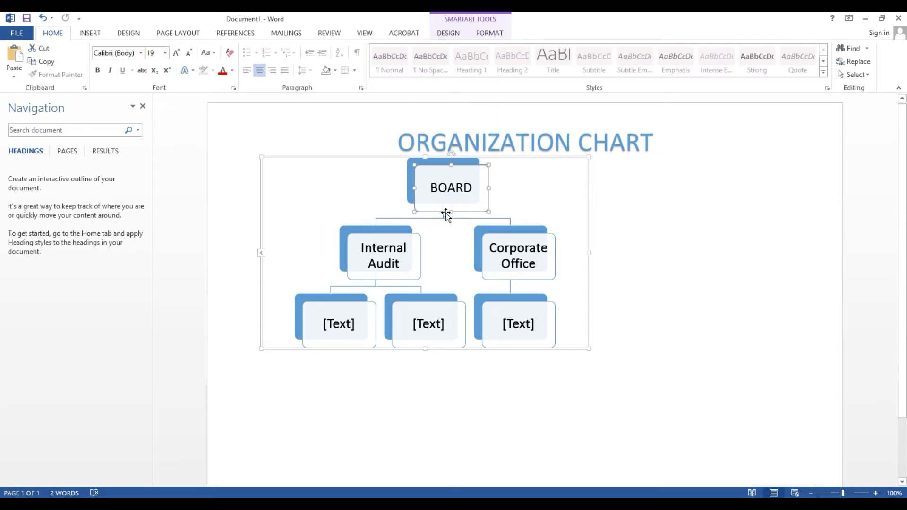
right_click(447, 216)
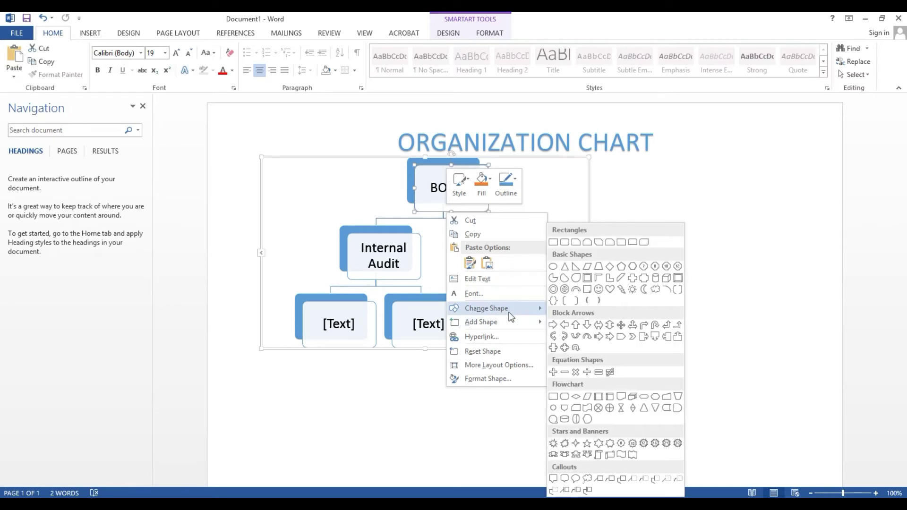
mouse_move(496, 322)
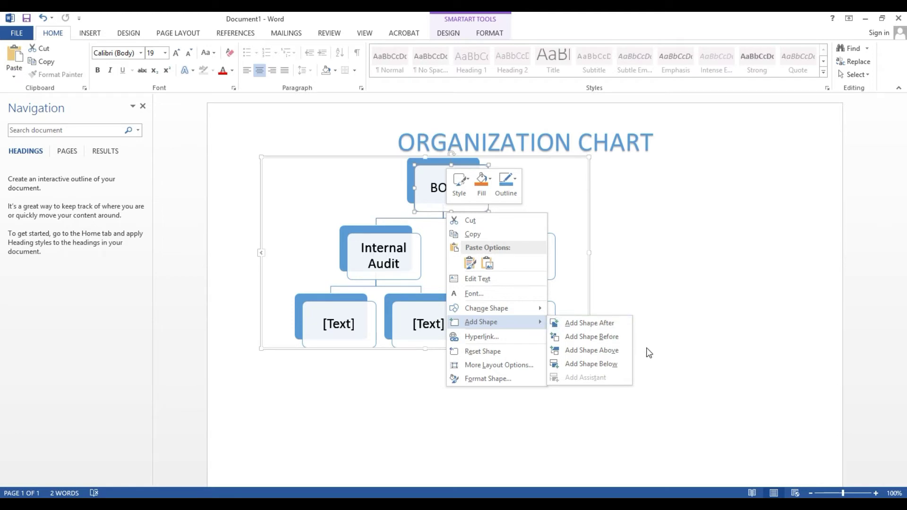
left_click(593, 366)
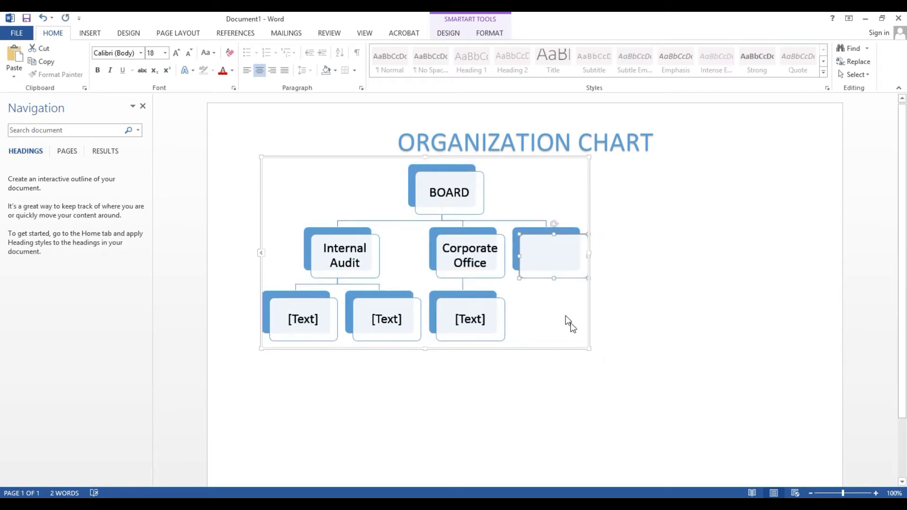
Enter CEO into the new second-row box and select it
left_click(546, 257)
right_click(551, 255)
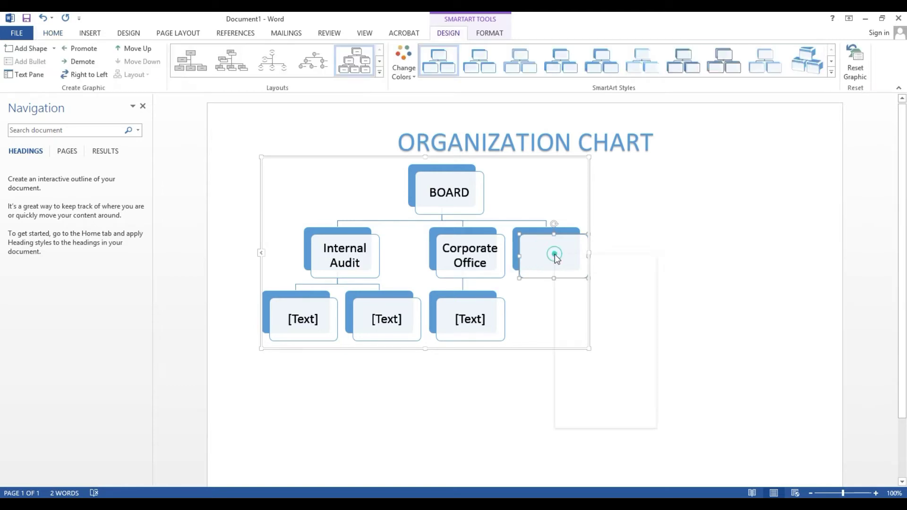
left_click(578, 322)
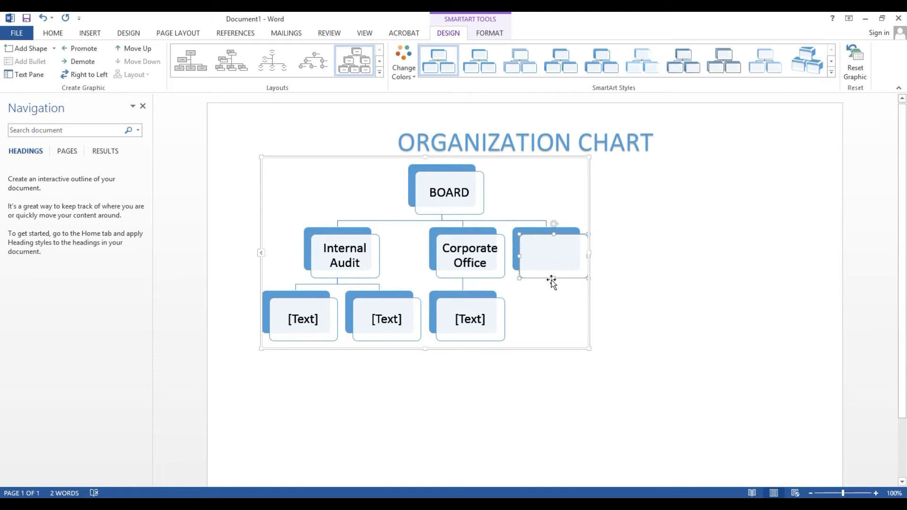
type("CEO")
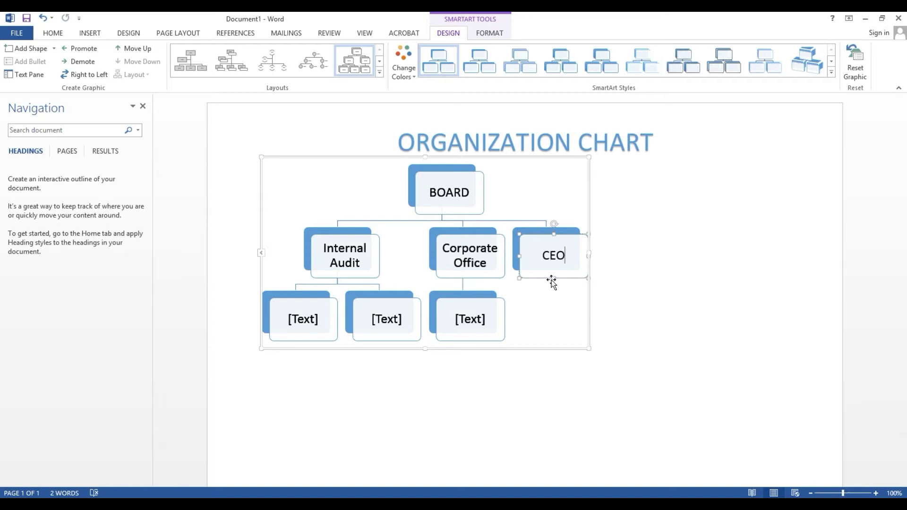
left_click(473, 262)
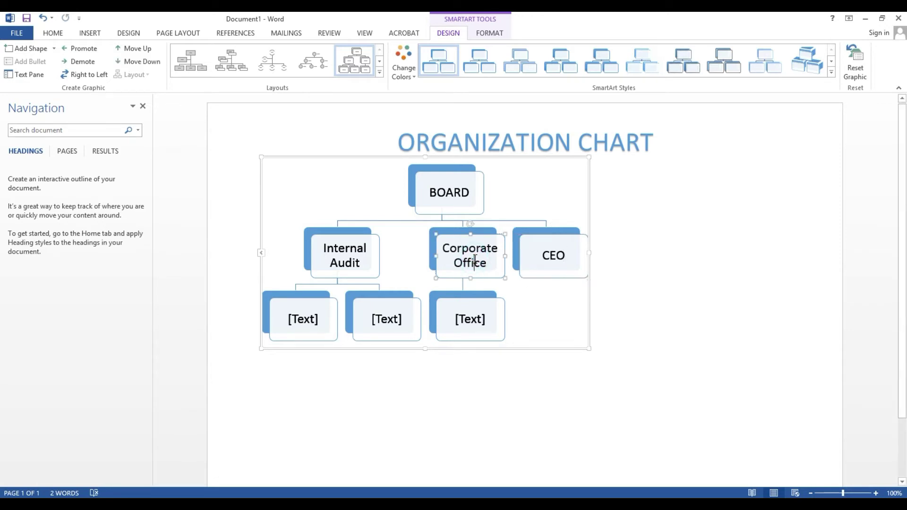
left_click(509, 218)
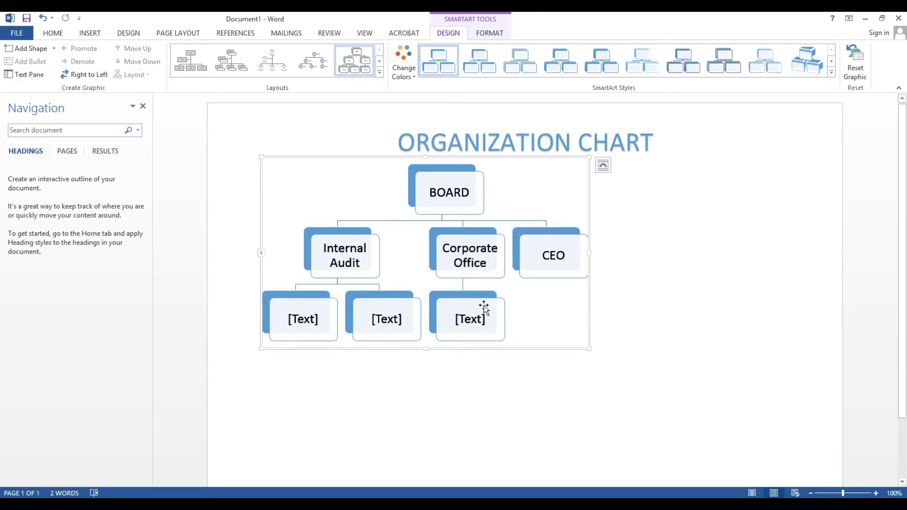
left_click(549, 277)
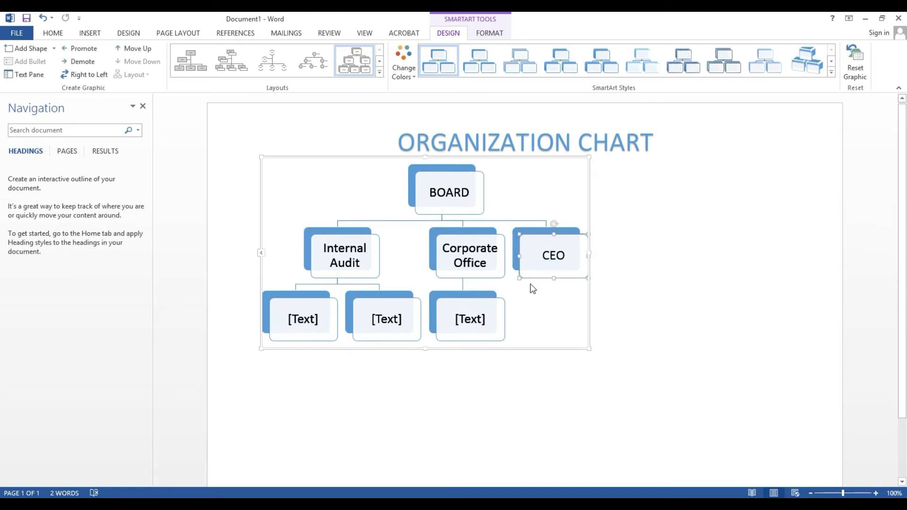
Add an empty shape below CEO and start editing the first bottom-row box
right_click(532, 278)
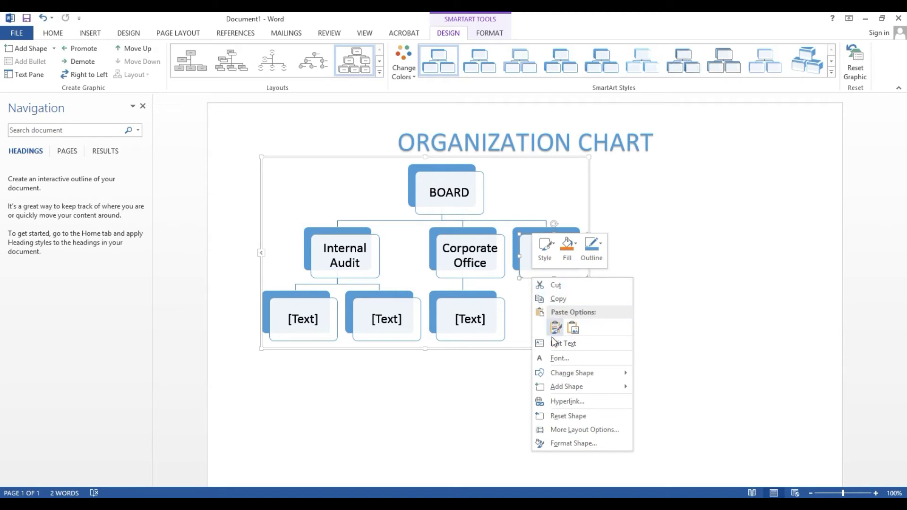
mouse_move(567, 386)
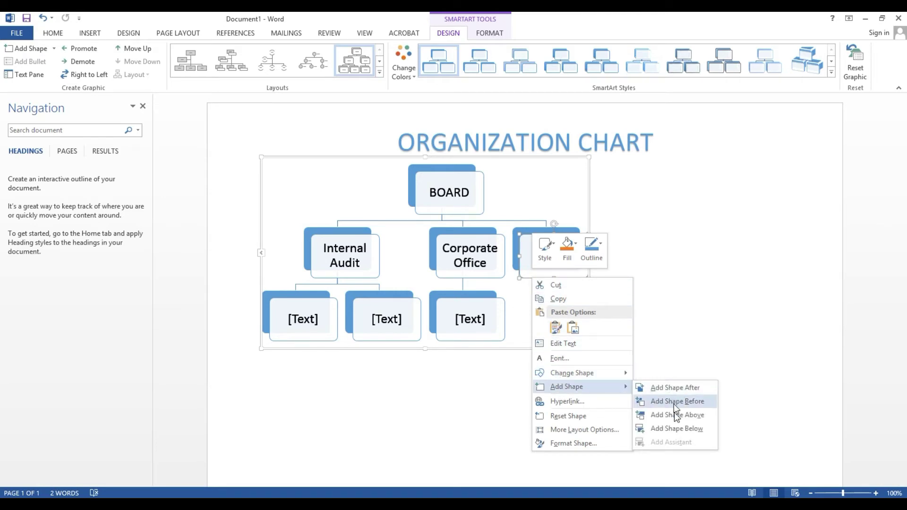
left_click(673, 428)
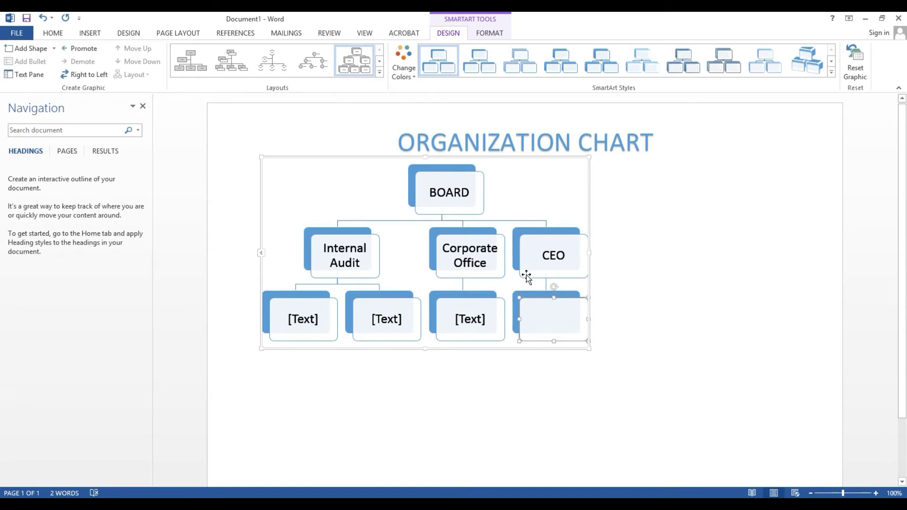
left_click(299, 323)
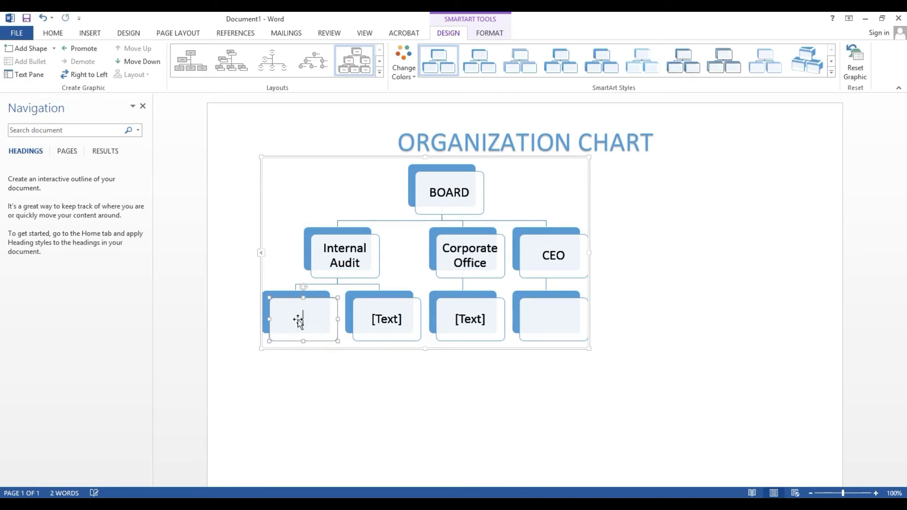
type("Fina")
type("nce")
Fill the bottom row with Finance, Buyer, Marketing and Support, then resize the chart frame
left_click(378, 317)
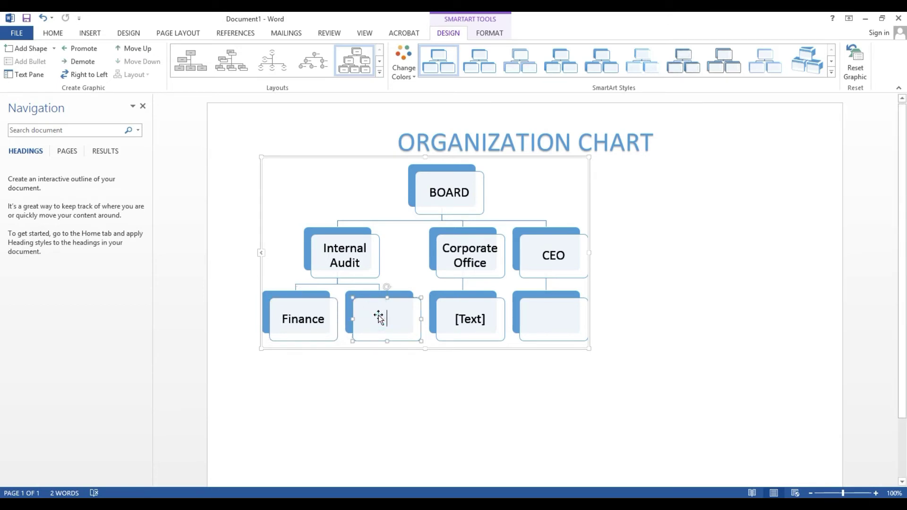
type("B")
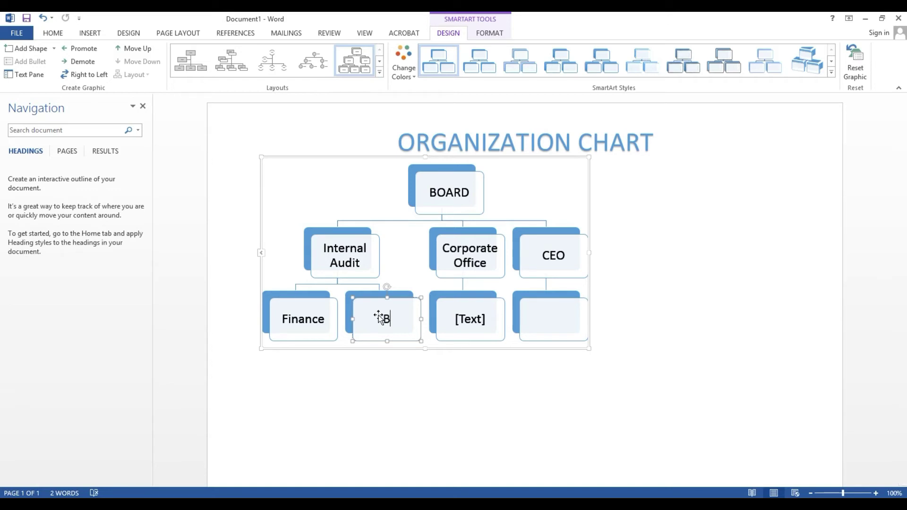
type("uye")
key("BackSpace")
key("BackSpace")
key("BackSpace")
type("uyer")
left_click(468, 323)
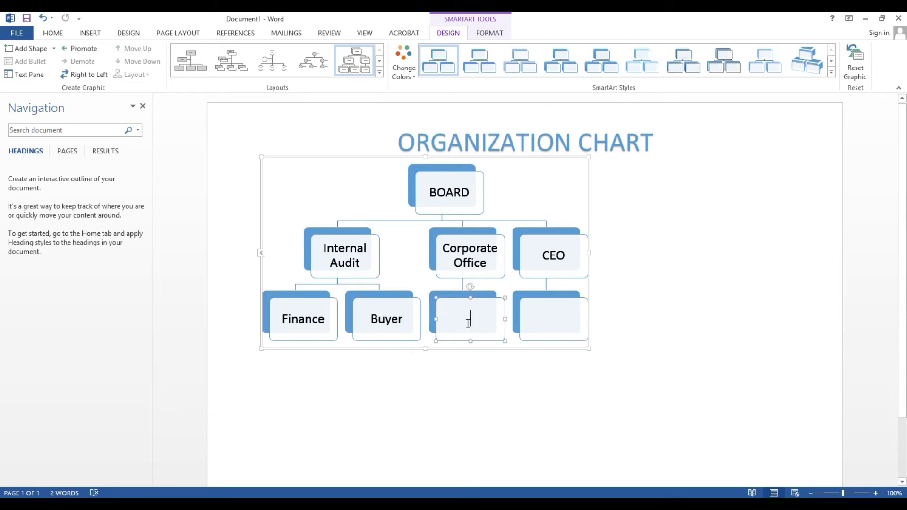
type("Mar")
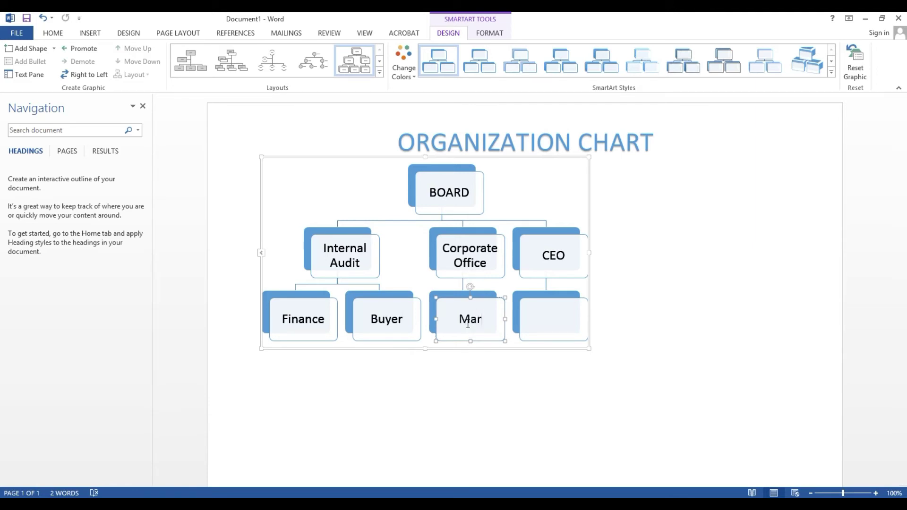
type("keting")
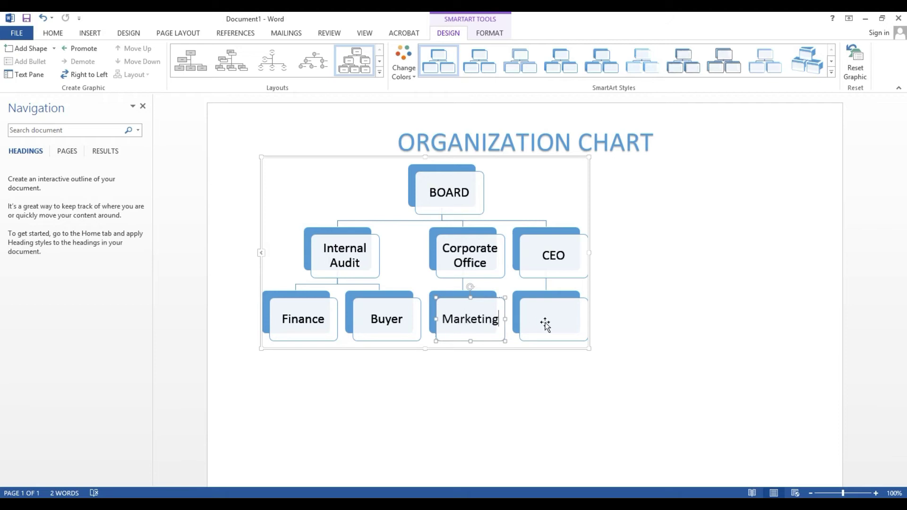
left_click(543, 319)
right_click(558, 320)
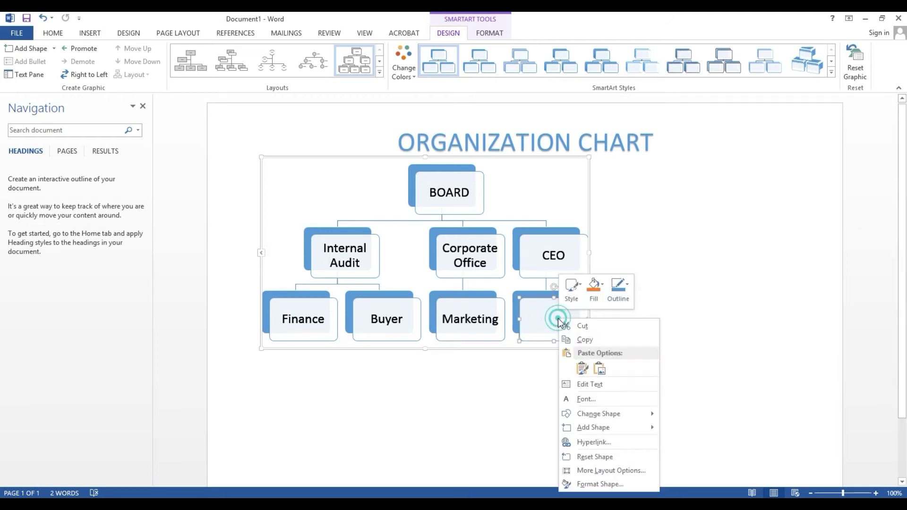
left_click(568, 380)
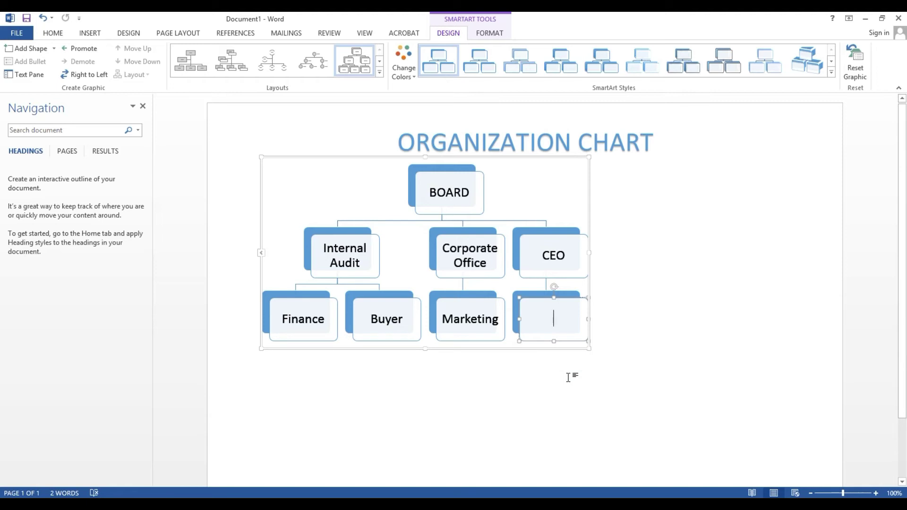
type("Suppor")
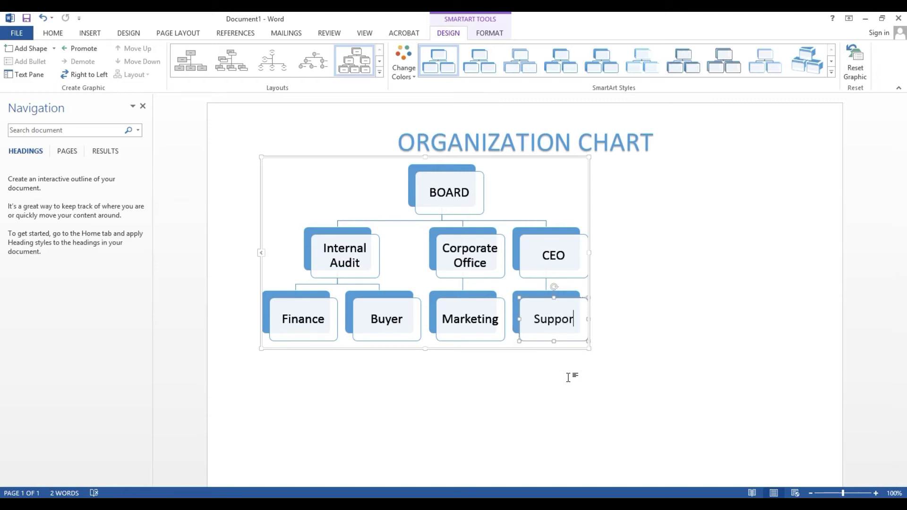
type("t")
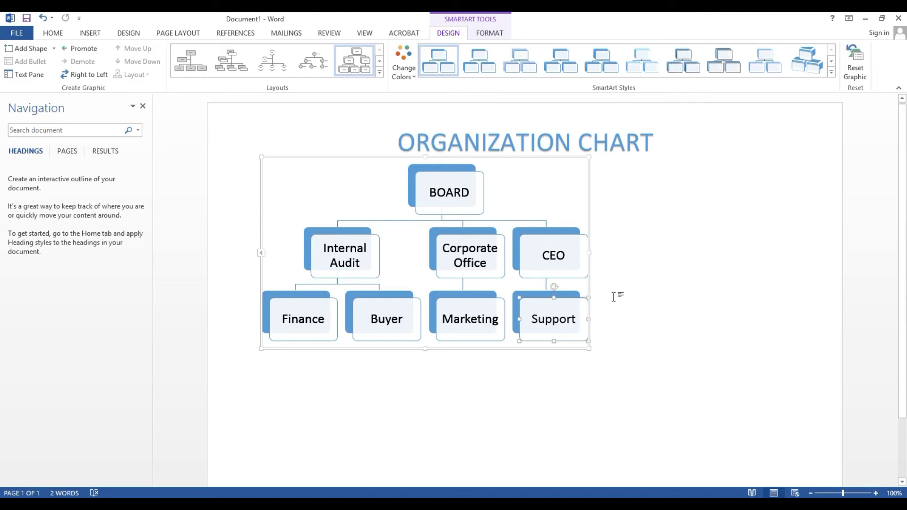
mouse_move(587, 348)
left_mouse_down()
mouse_move(780, 420)
mouse_move(440, 249)
left_mouse_up()
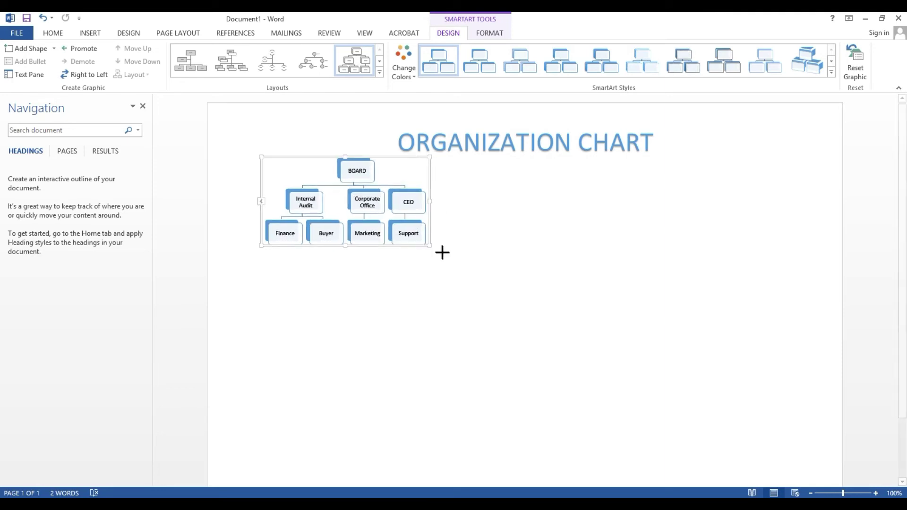
Enlarge the org chart beneath the title and review its boxes down to Finance
mouse_move(441, 250)
left_mouse_down()
mouse_move(523, 307)
mouse_move(711, 391)
mouse_move(763, 397)
mouse_move(513, 290)
mouse_move(651, 397)
left_mouse_up()
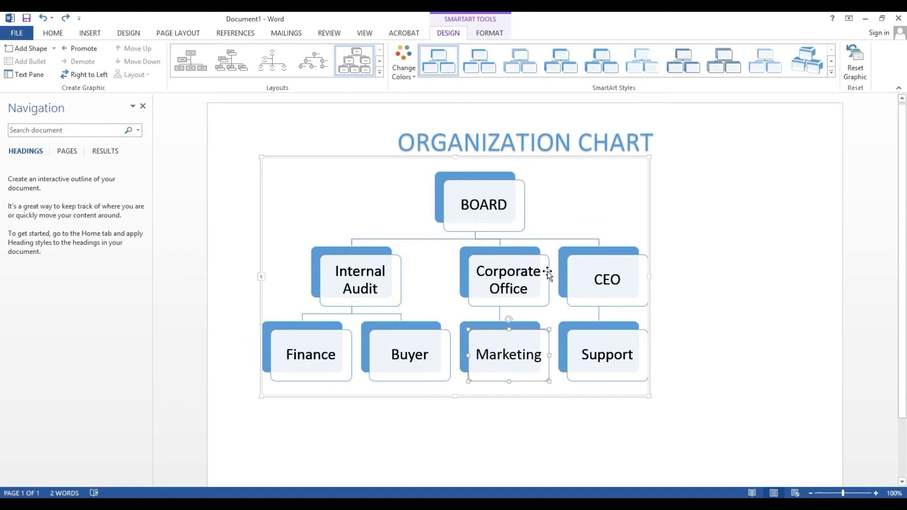
left_click(547, 274)
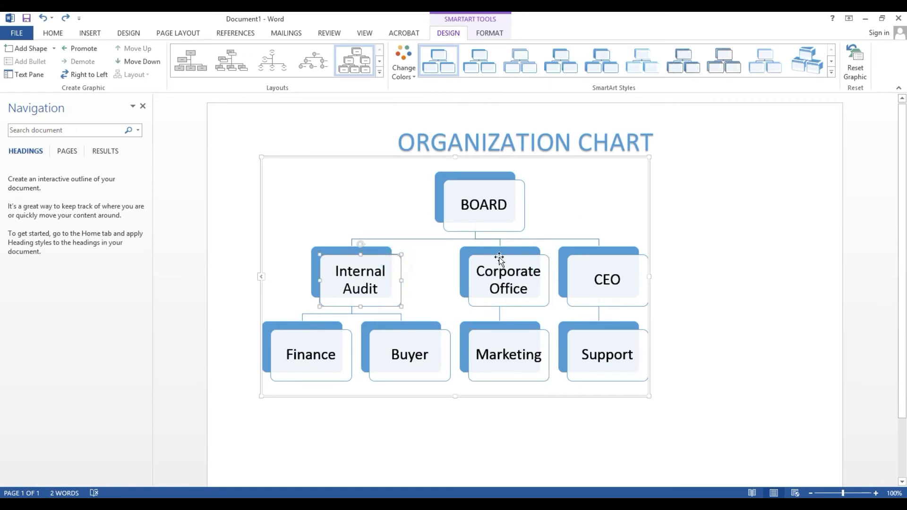
left_click(589, 259)
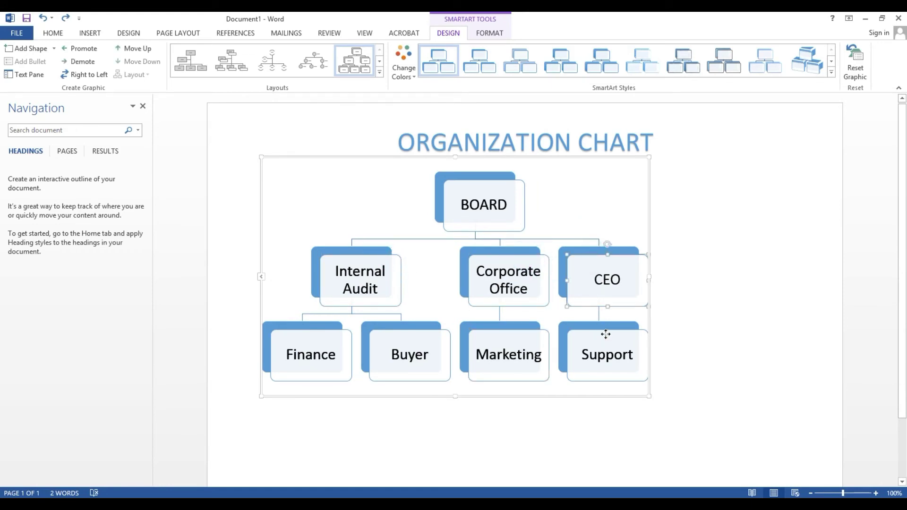
left_click(538, 331)
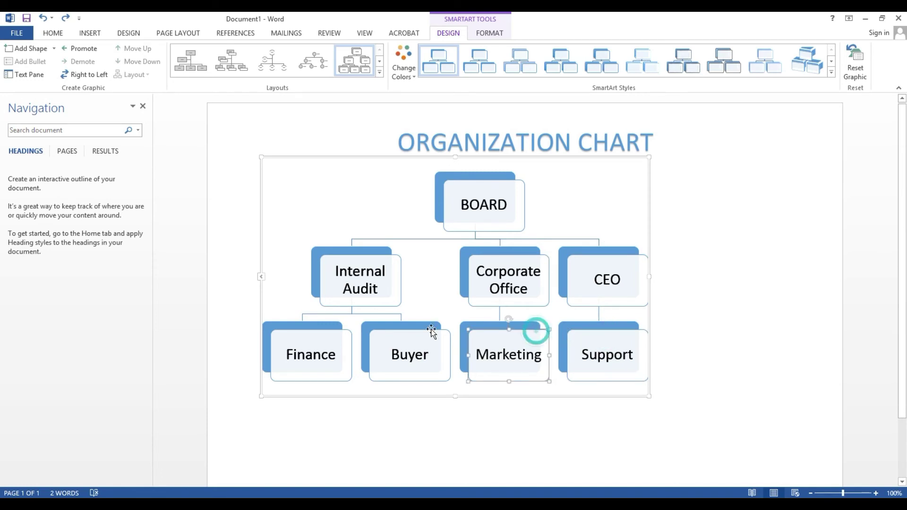
left_click(429, 330)
left_click(340, 333)
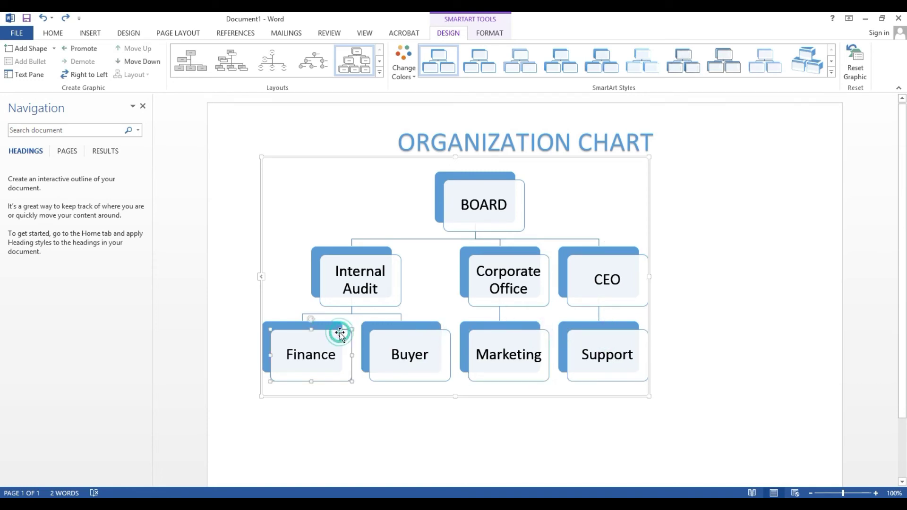
Add a box after Finance, undo it, and enlarge the chart slightly
right_click(339, 332)
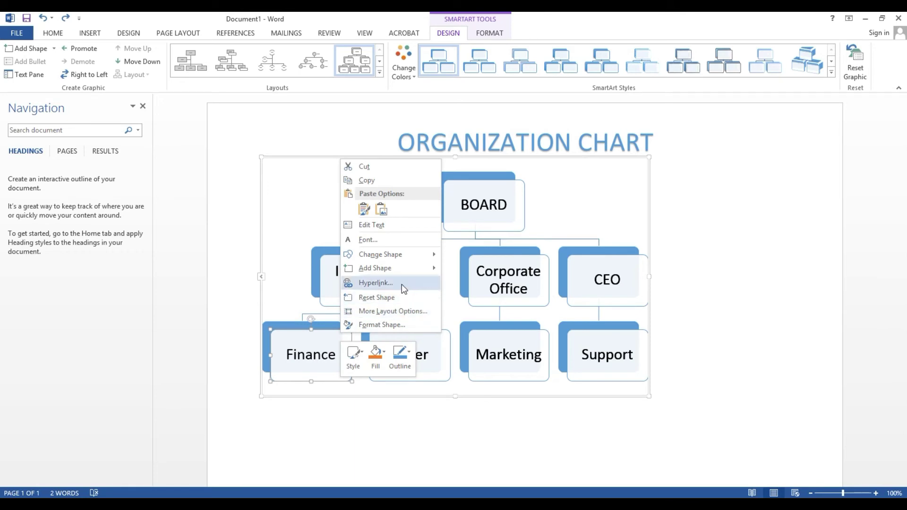
mouse_move(375, 267)
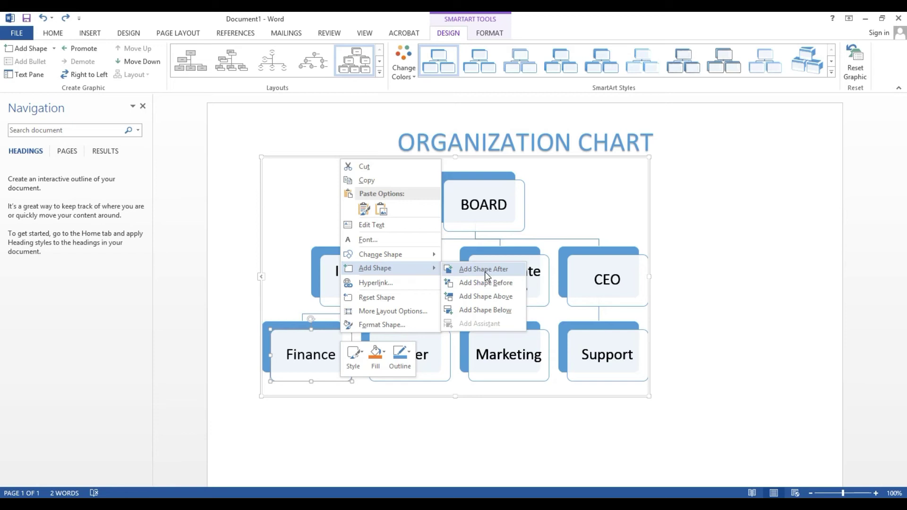
left_click(485, 271)
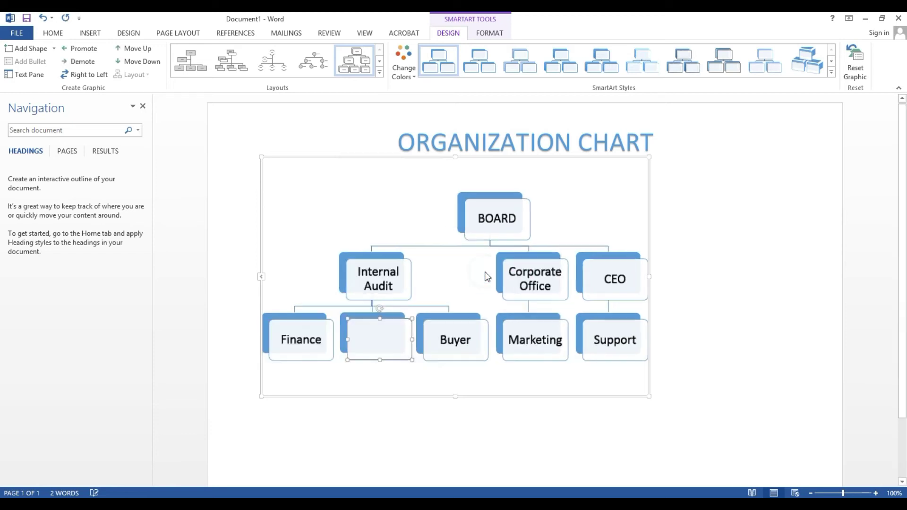
left_click(453, 327)
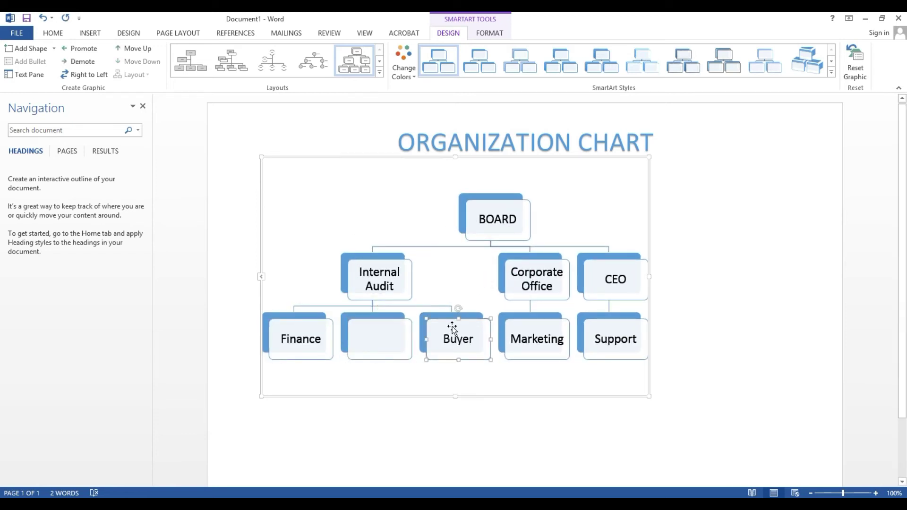
key("ctrl+z")
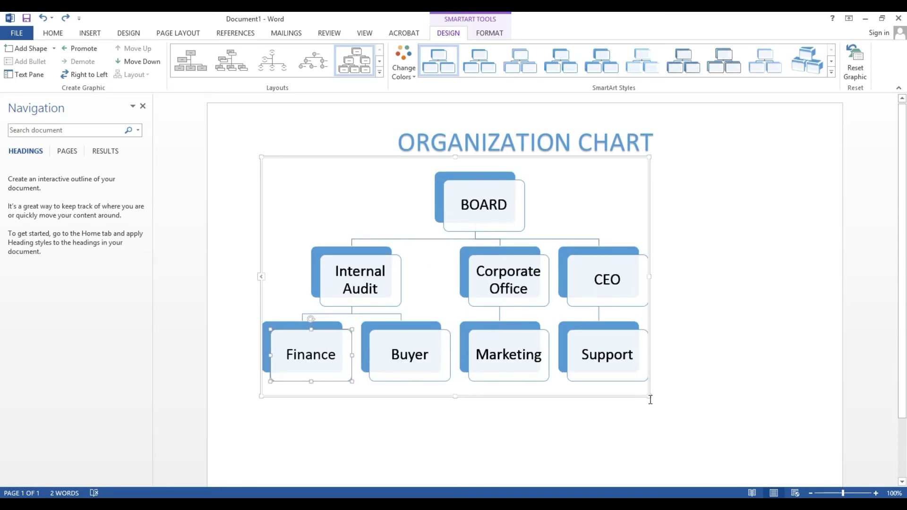
left_click_drag(649, 398, 691, 409)
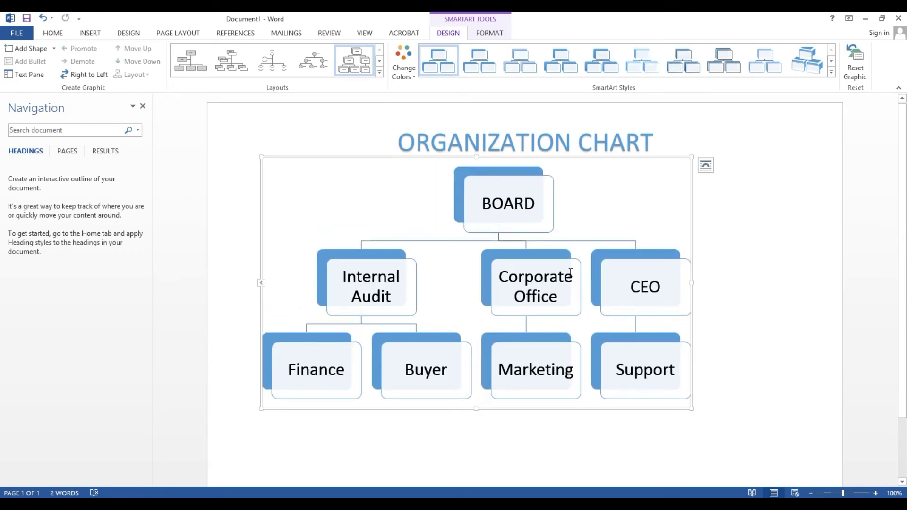
Change the BOARD box into an Oval shape
left_click(536, 177)
right_click(536, 177)
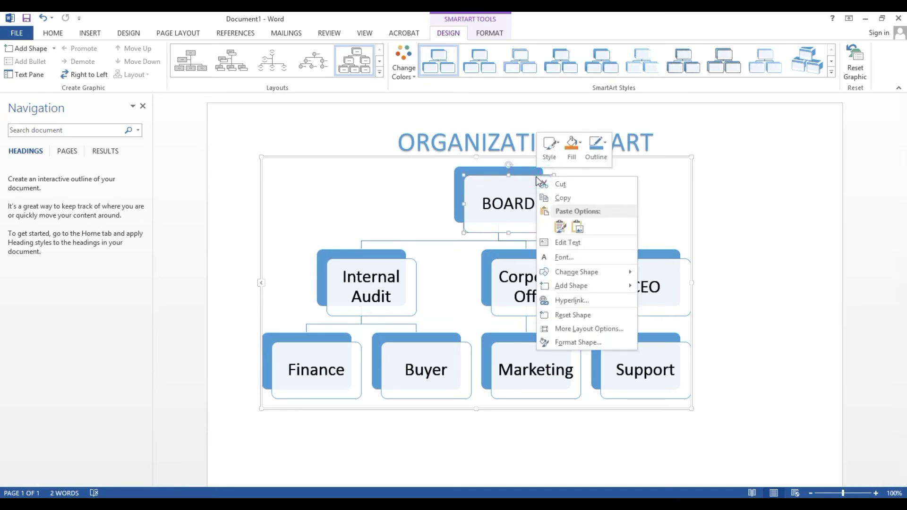
mouse_move(577, 272)
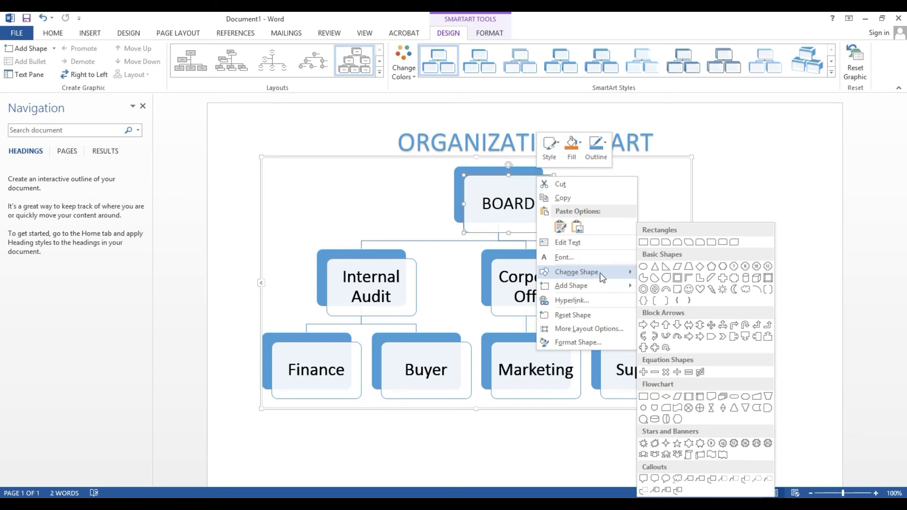
left_click(643, 268)
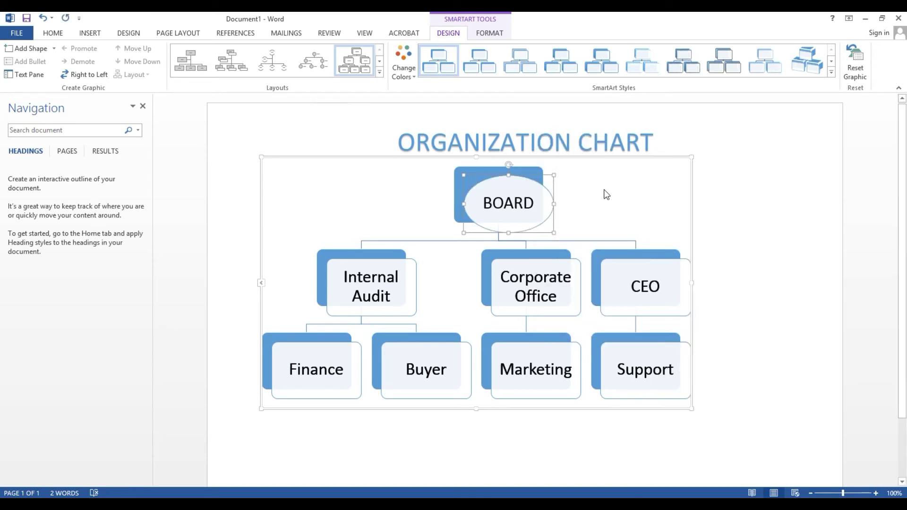
Give the Internal Audit box a rounded basic shape, then reselect the BOARD oval
right_click(403, 259)
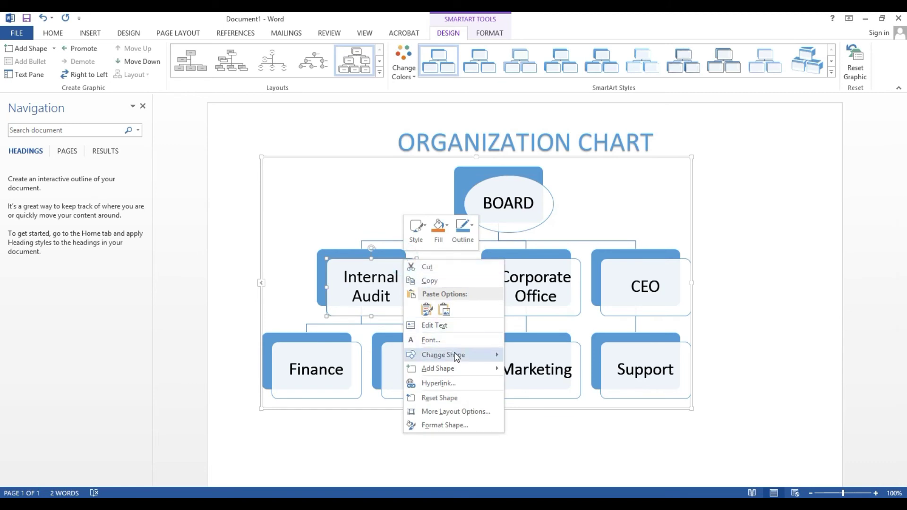
mouse_move(444, 354)
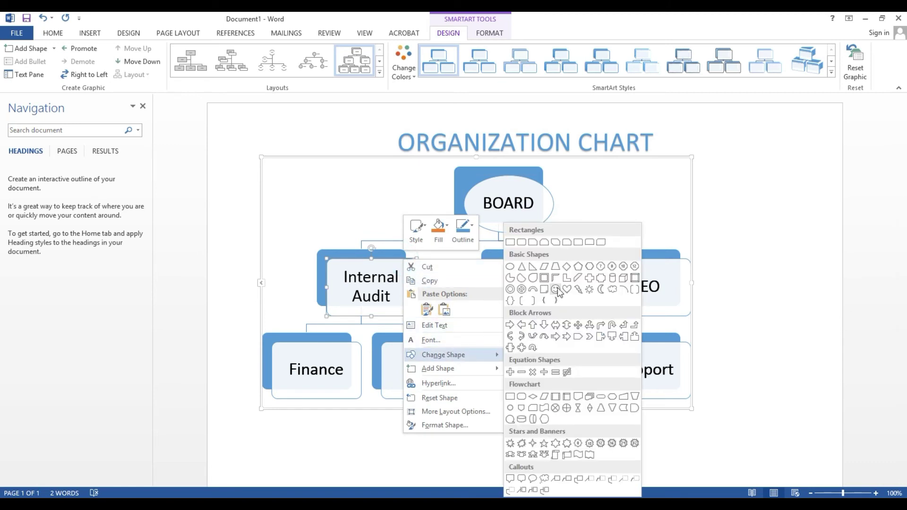
left_click(535, 279)
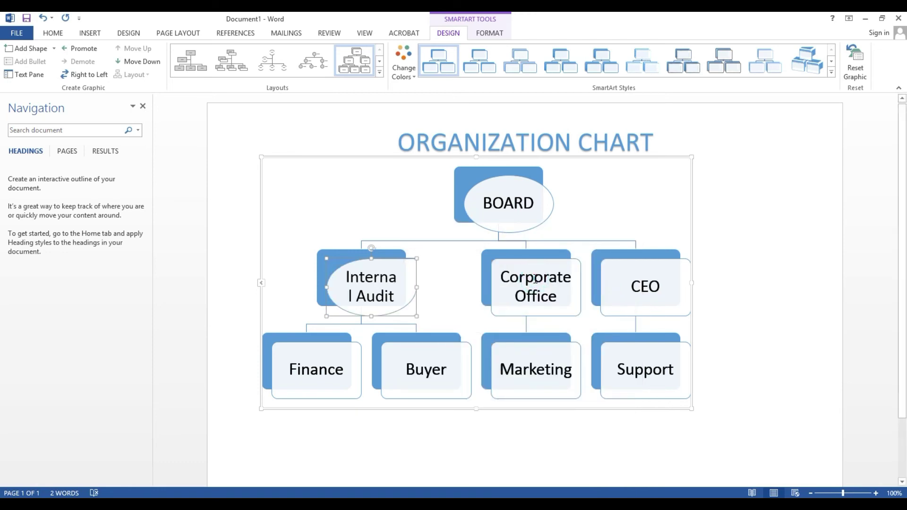
left_click(470, 284)
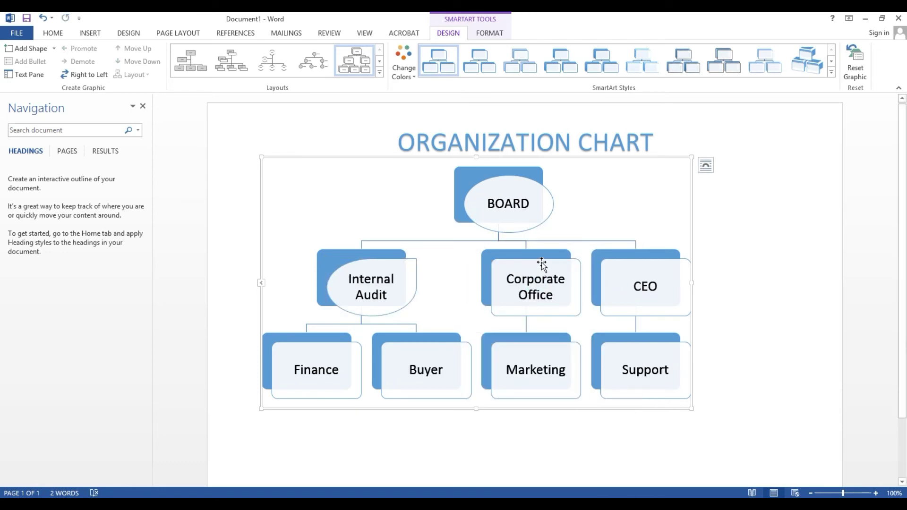
right_click(542, 263)
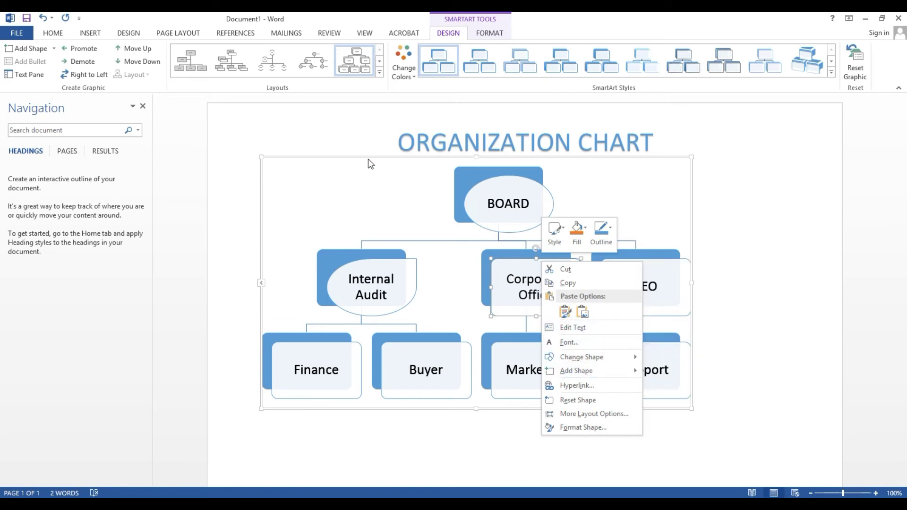
left_click(481, 188)
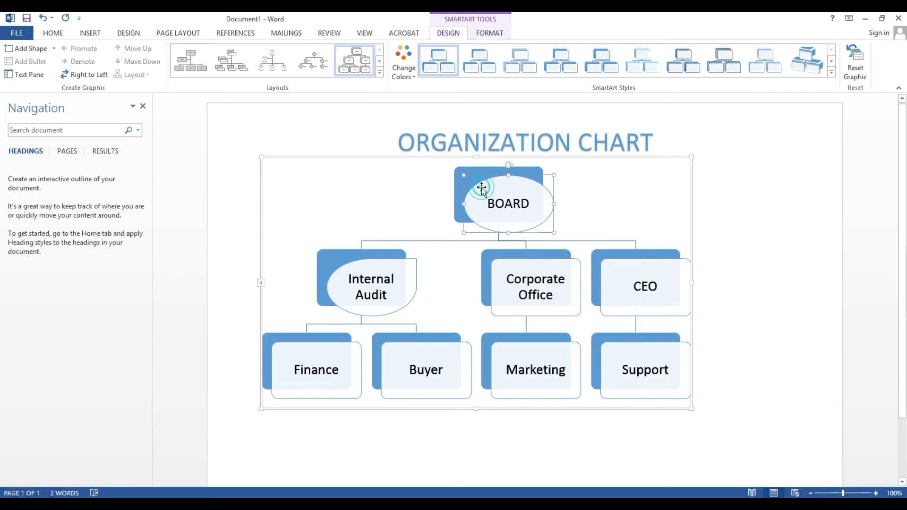
Fill the BOARD oval with the gold swatch colour
right_click(482, 188)
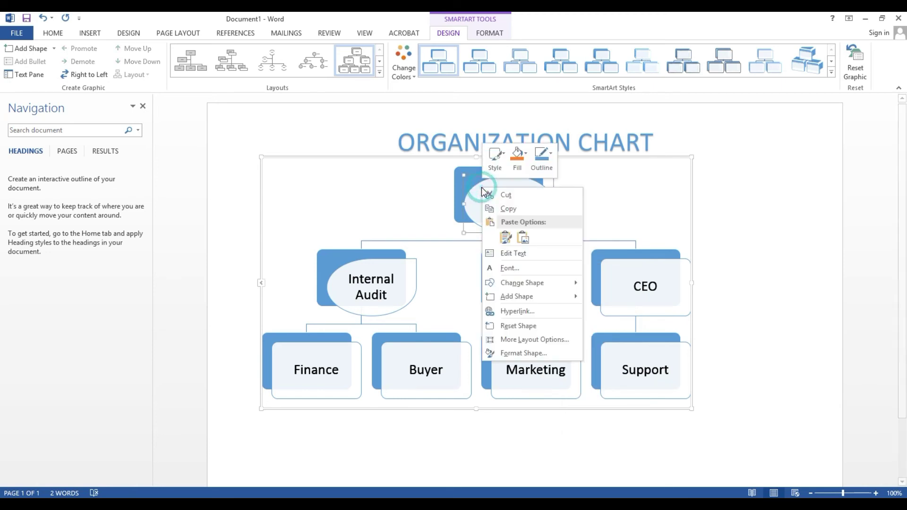
left_click(524, 153)
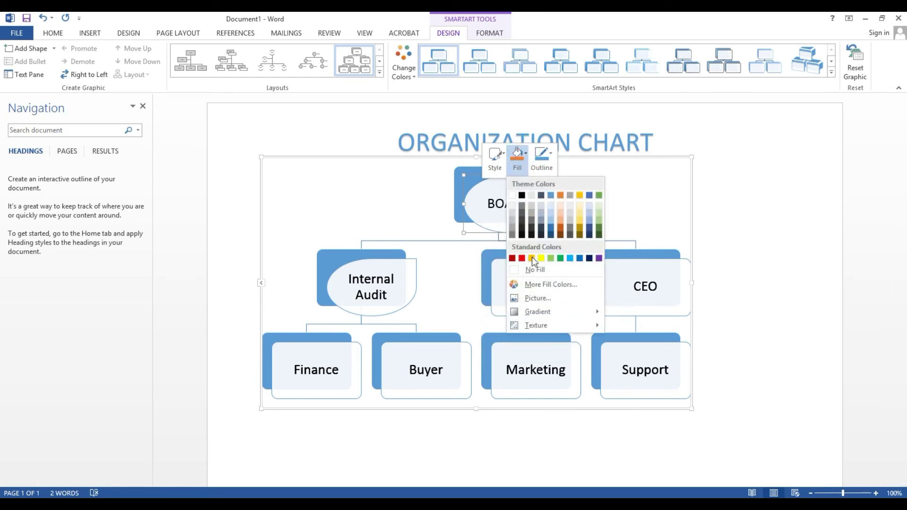
left_click(531, 259)
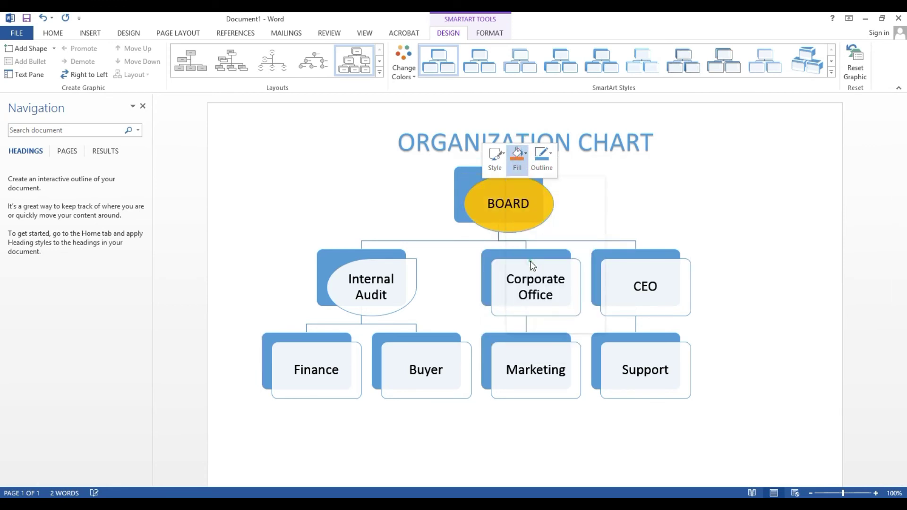
Darken the fill via More Fill Colors to a deep gold around RGB 134/102/0
right_click(526, 234)
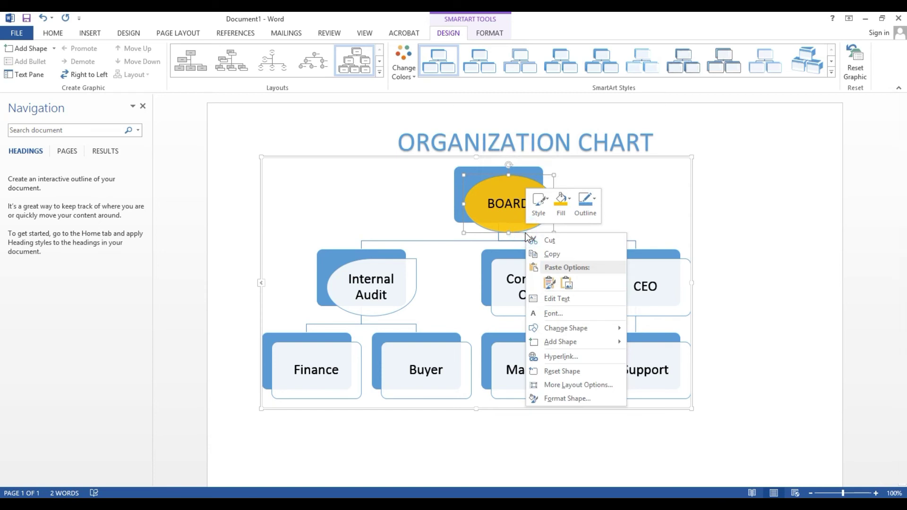
left_click(560, 220)
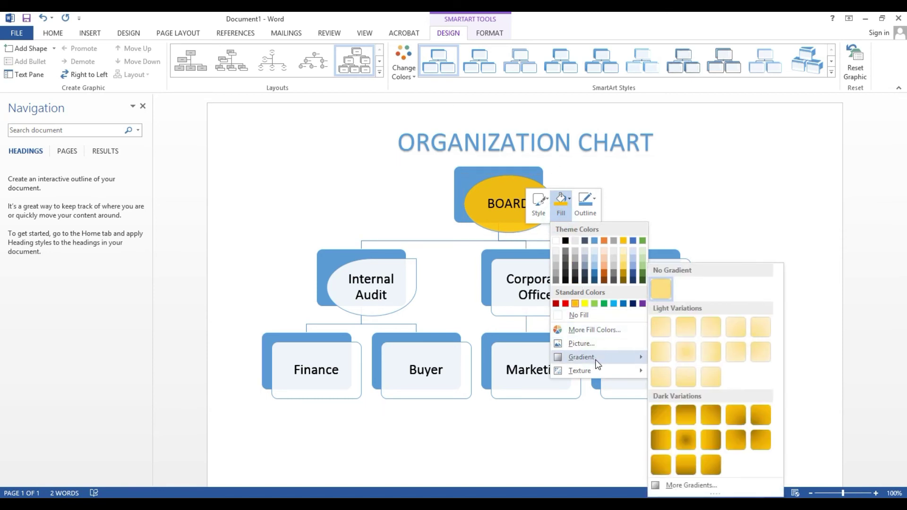
mouse_move(581, 357)
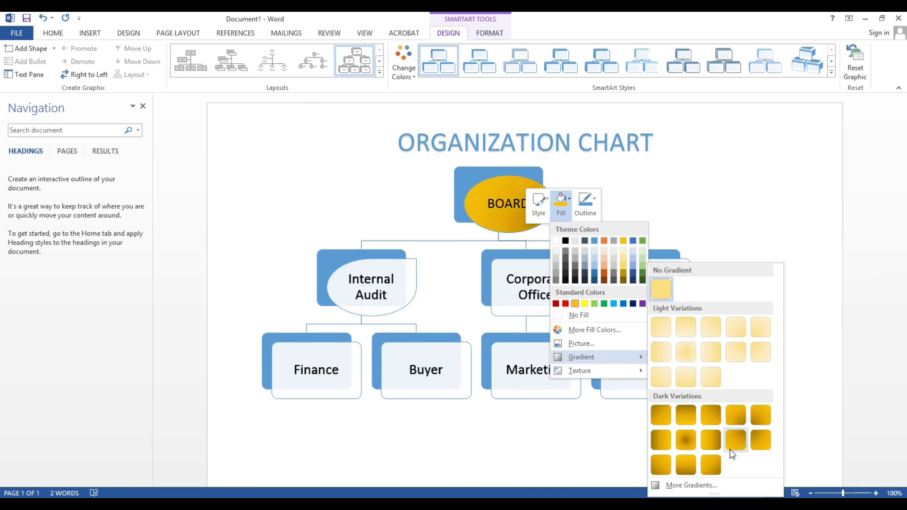
left_click(583, 332)
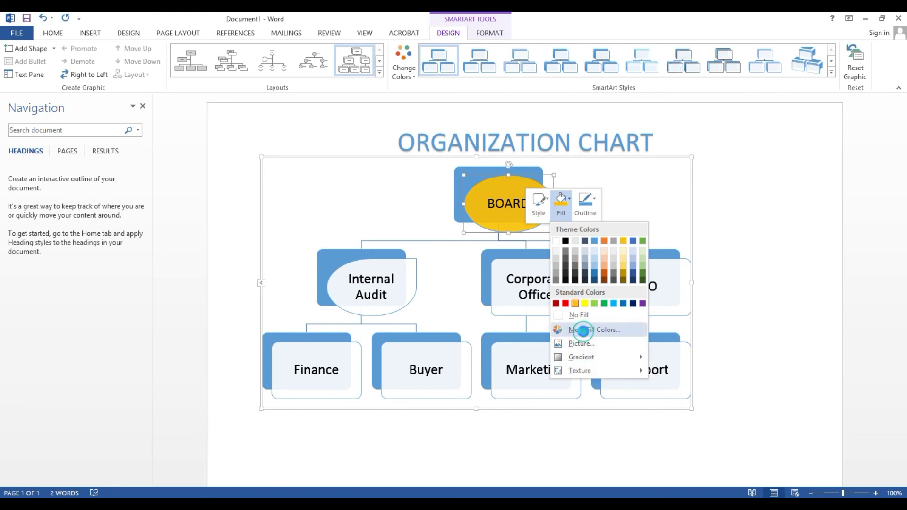
mouse_move(462, 149)
left_mouse_down()
mouse_move(686, 172)
mouse_move(724, 165)
left_mouse_up()
left_click_drag(728, 243, 728, 262)
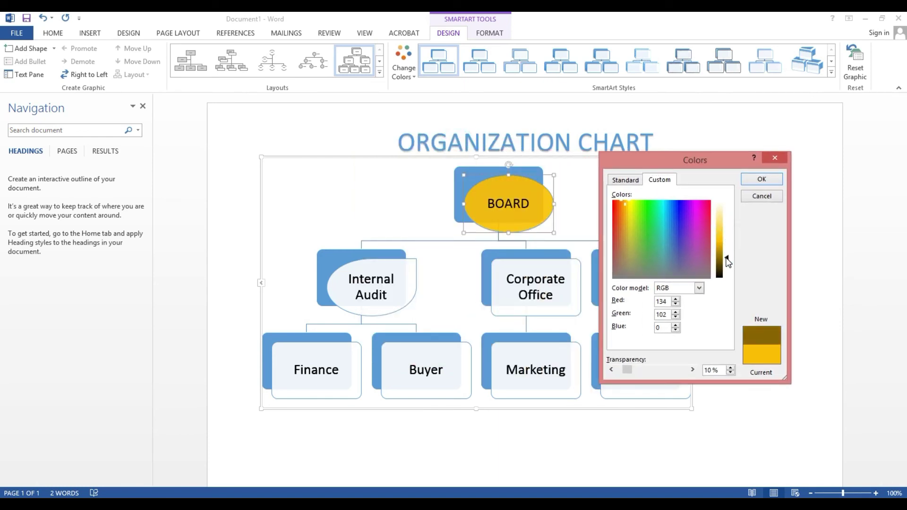
left_click(755, 179)
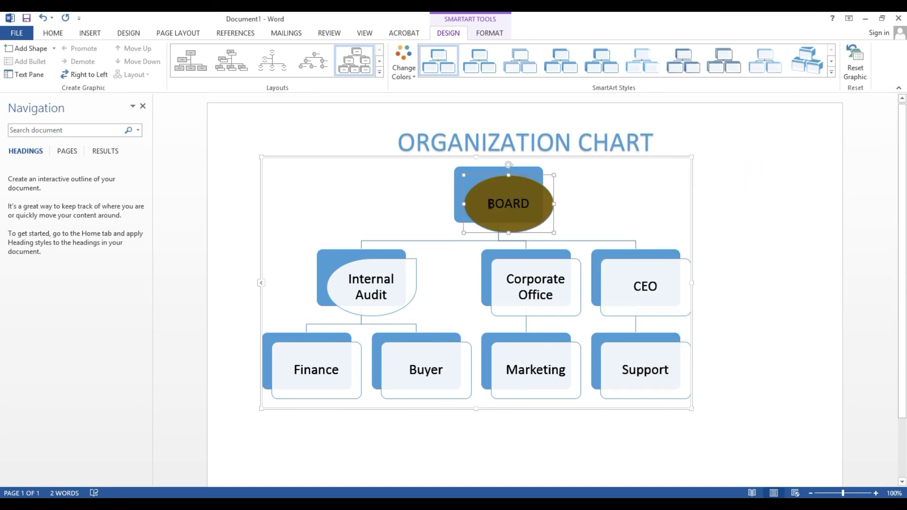
Colour the BOARD label text light grey so it reads on the dark gold oval
left_click_drag(490, 204, 533, 204)
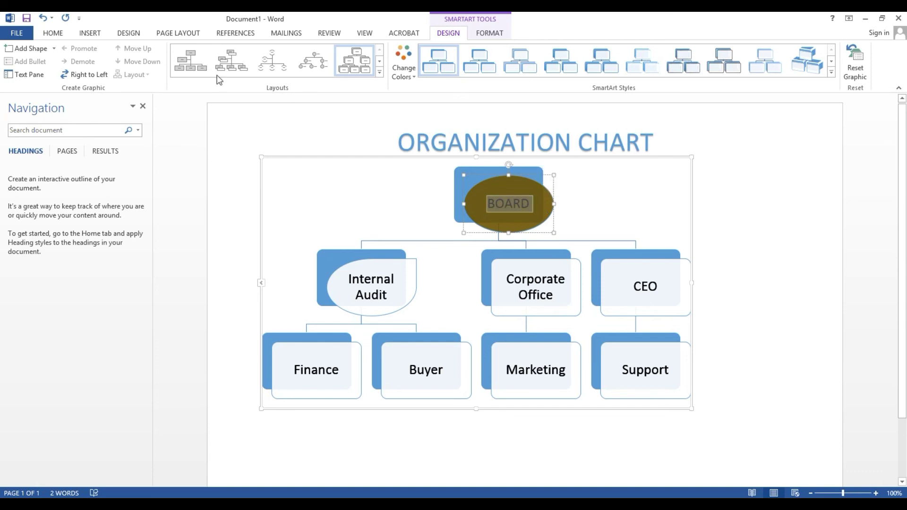
right_click(513, 202)
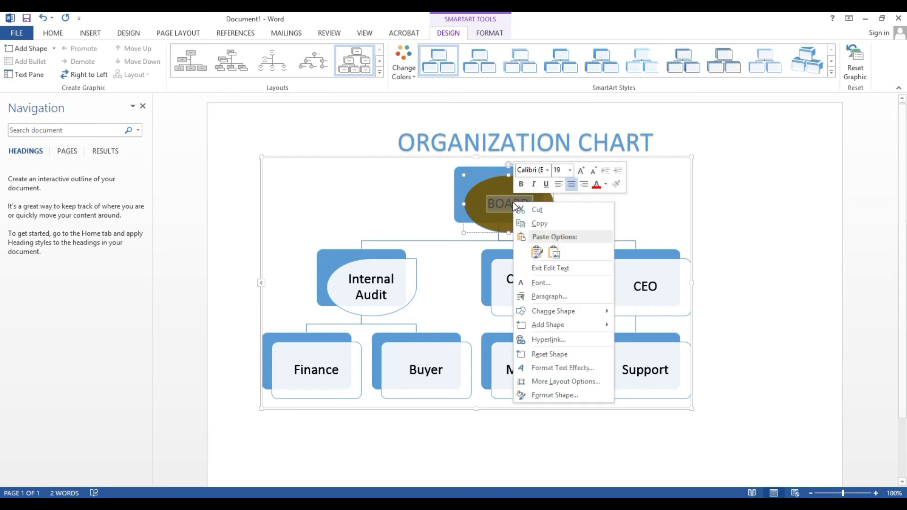
left_click(607, 187)
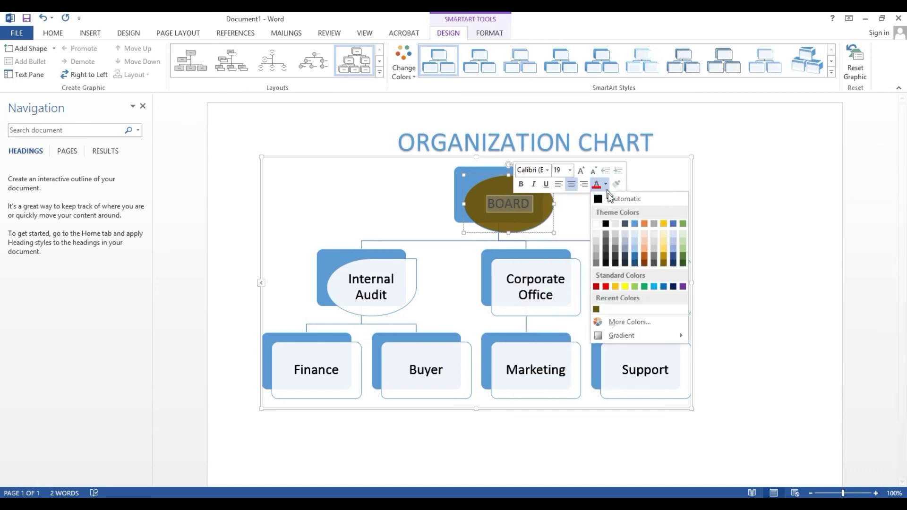
left_click(595, 231)
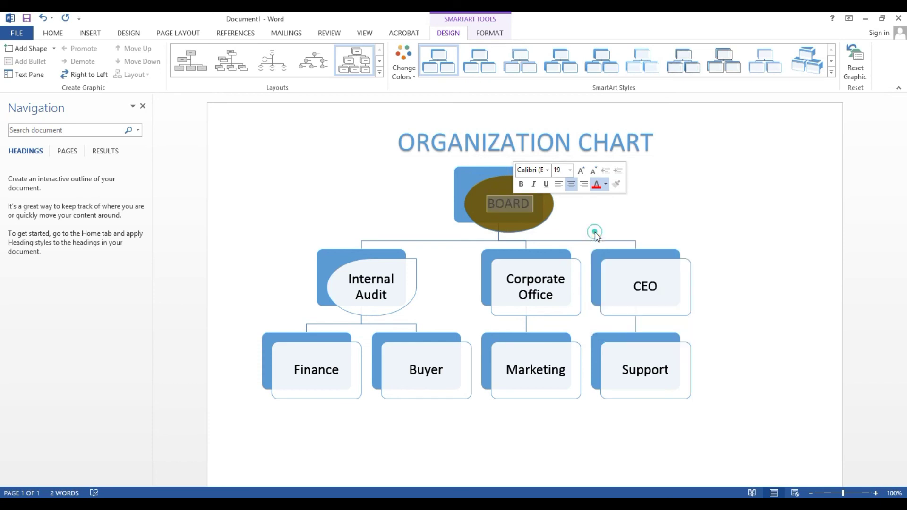
left_click(659, 201)
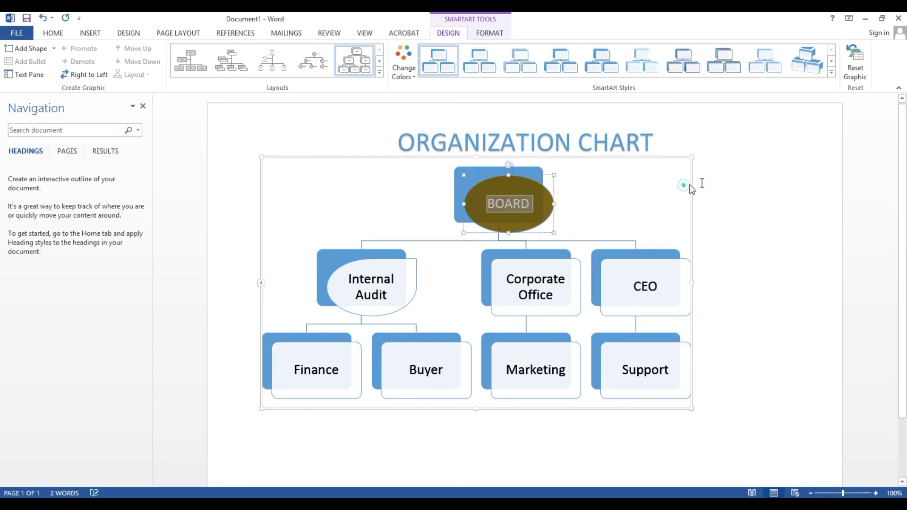
left_click(757, 154)
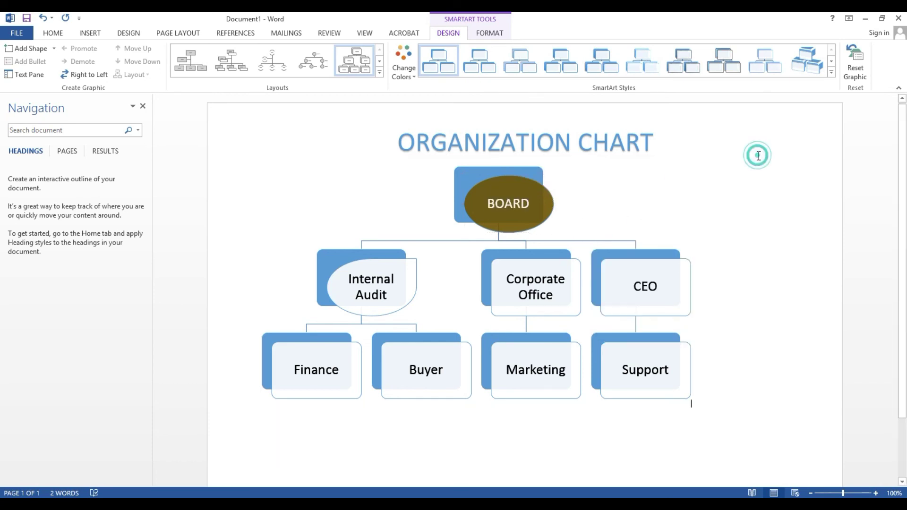
left_click(594, 174)
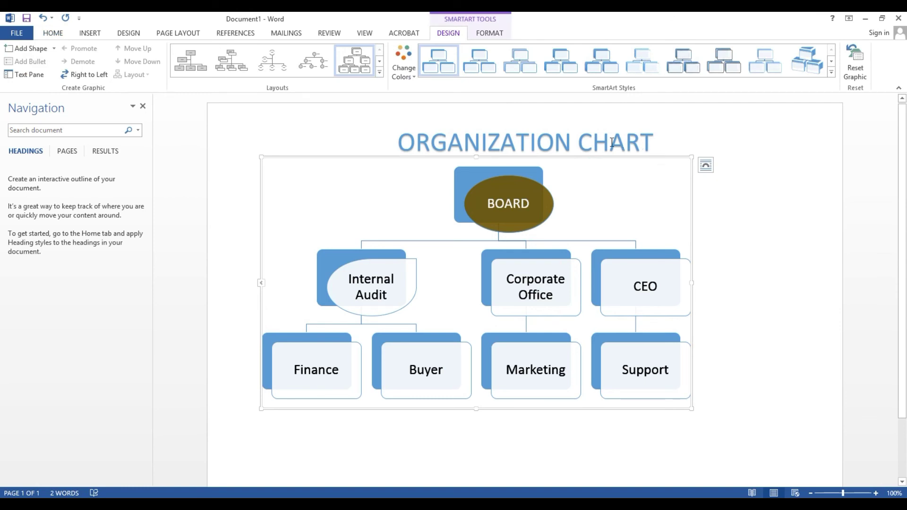
left_click(90, 33)
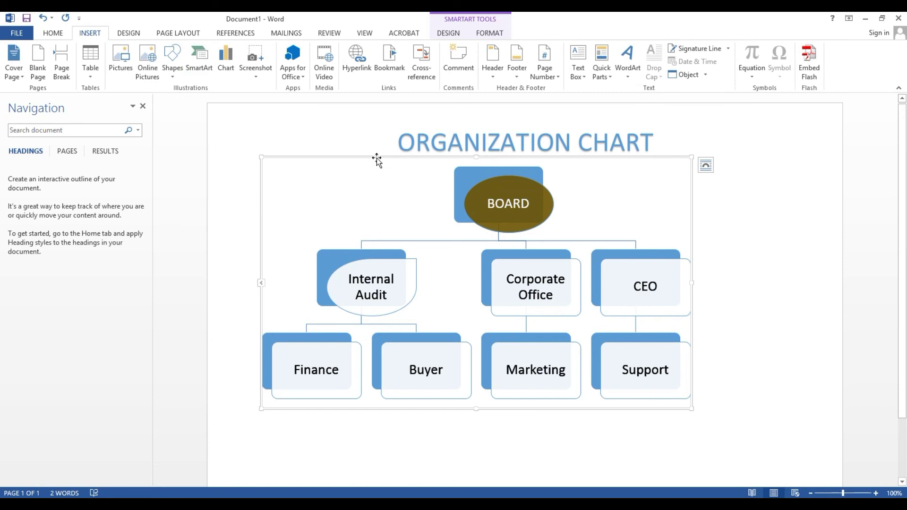
Apply a 3-D bevelled SmartArt style to the whole org chart from the Design styles gallery
left_click(490, 34)
left_click(451, 36)
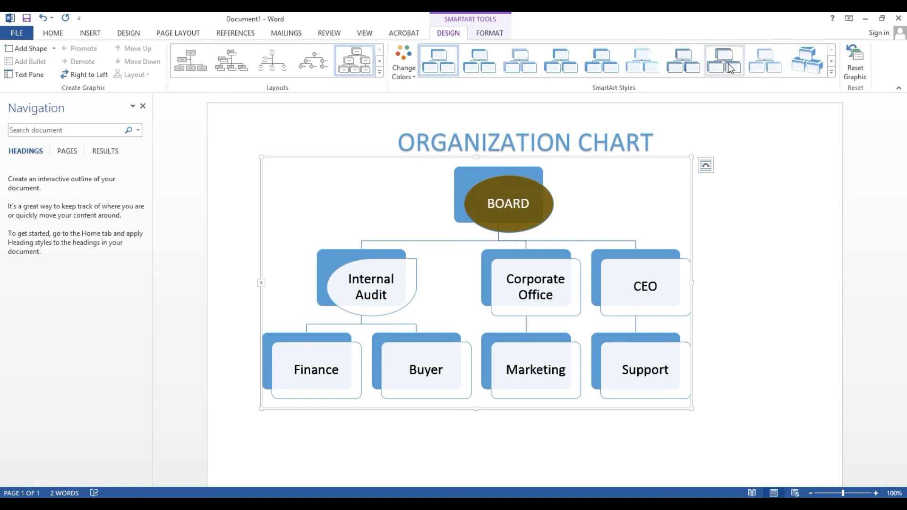
left_click(831, 73)
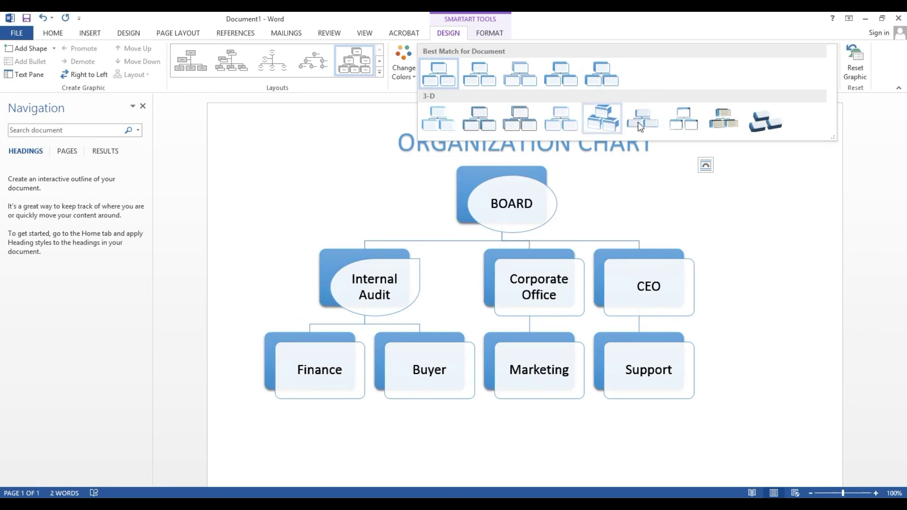
left_click(478, 119)
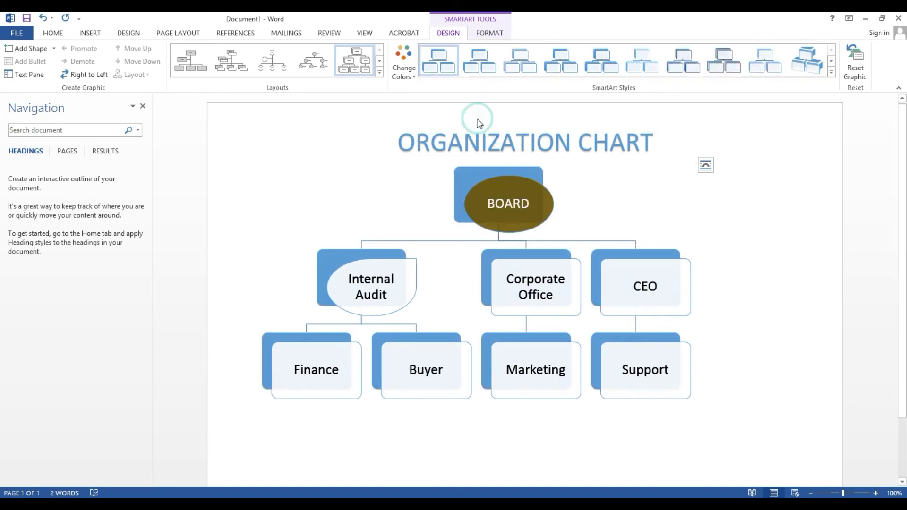
left_click(764, 134)
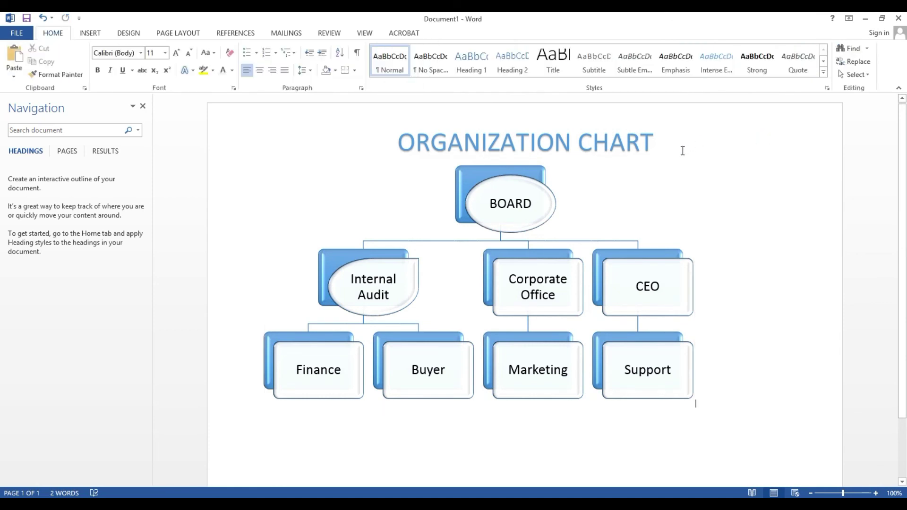